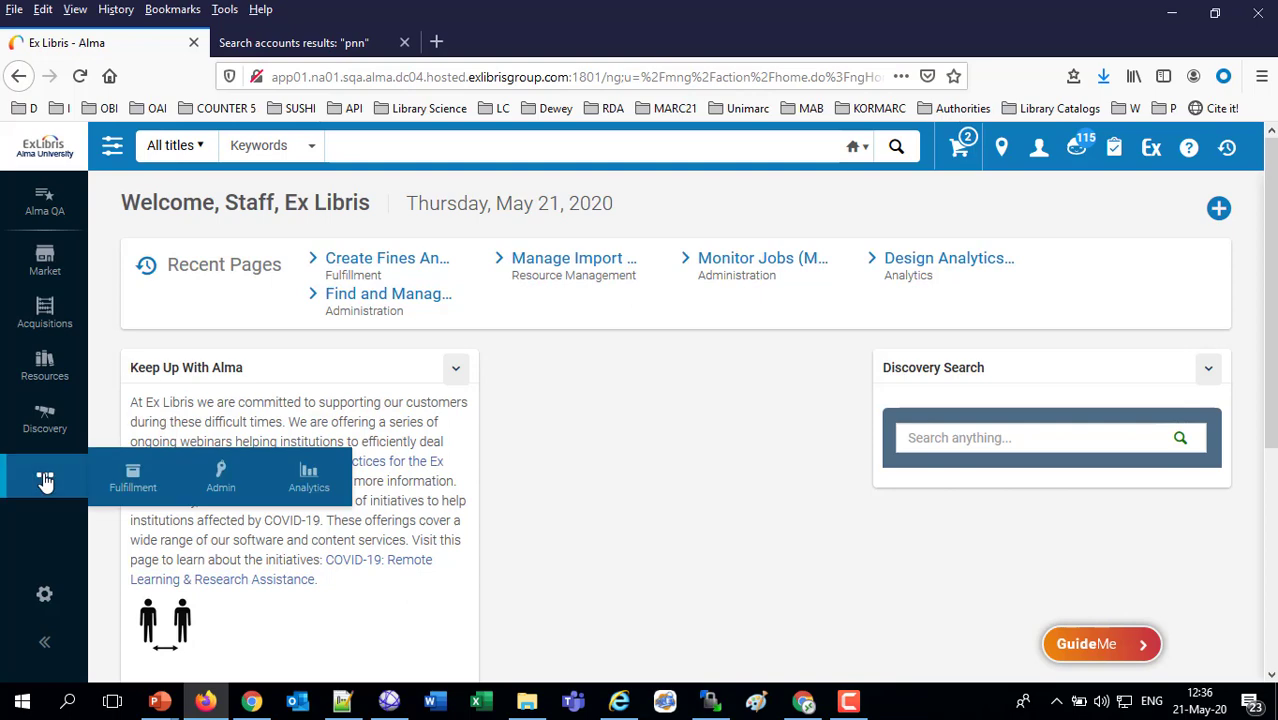
# Open the Analytics options in Alma, switch to Oracle Analytics in Chrome, and create a new project
pyautogui.click(305, 490)
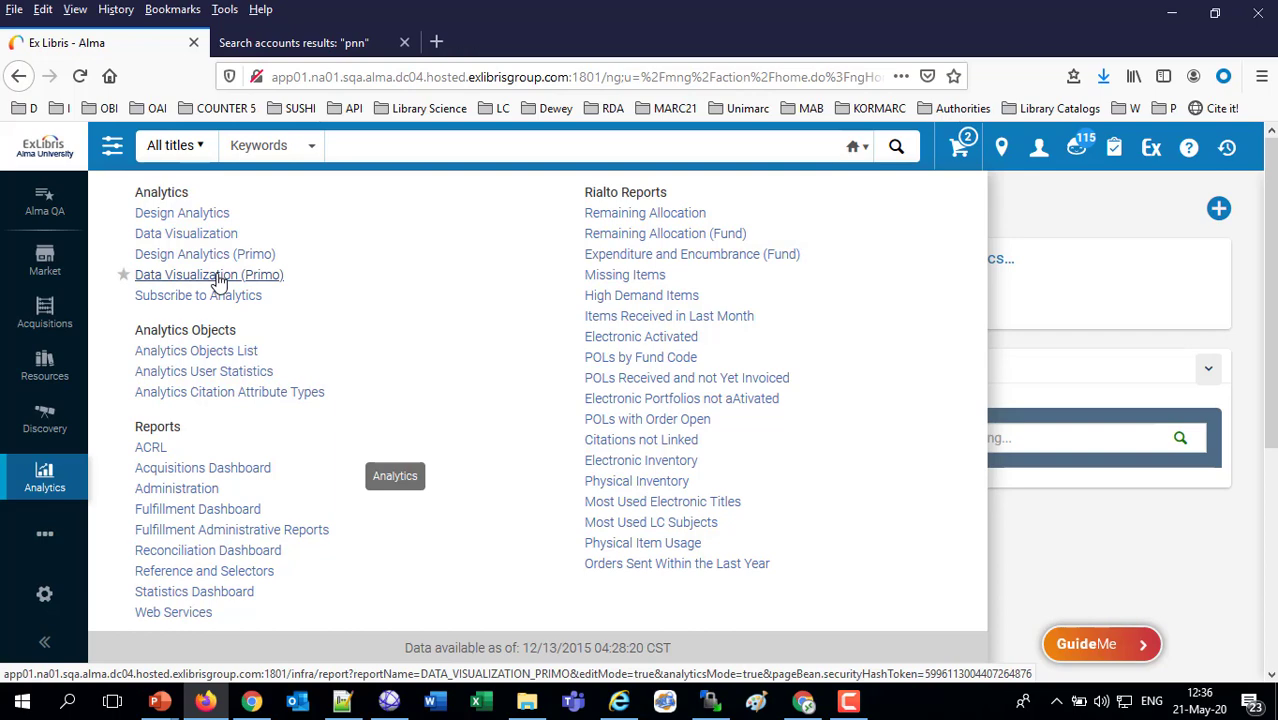
pyautogui.click(795, 706)
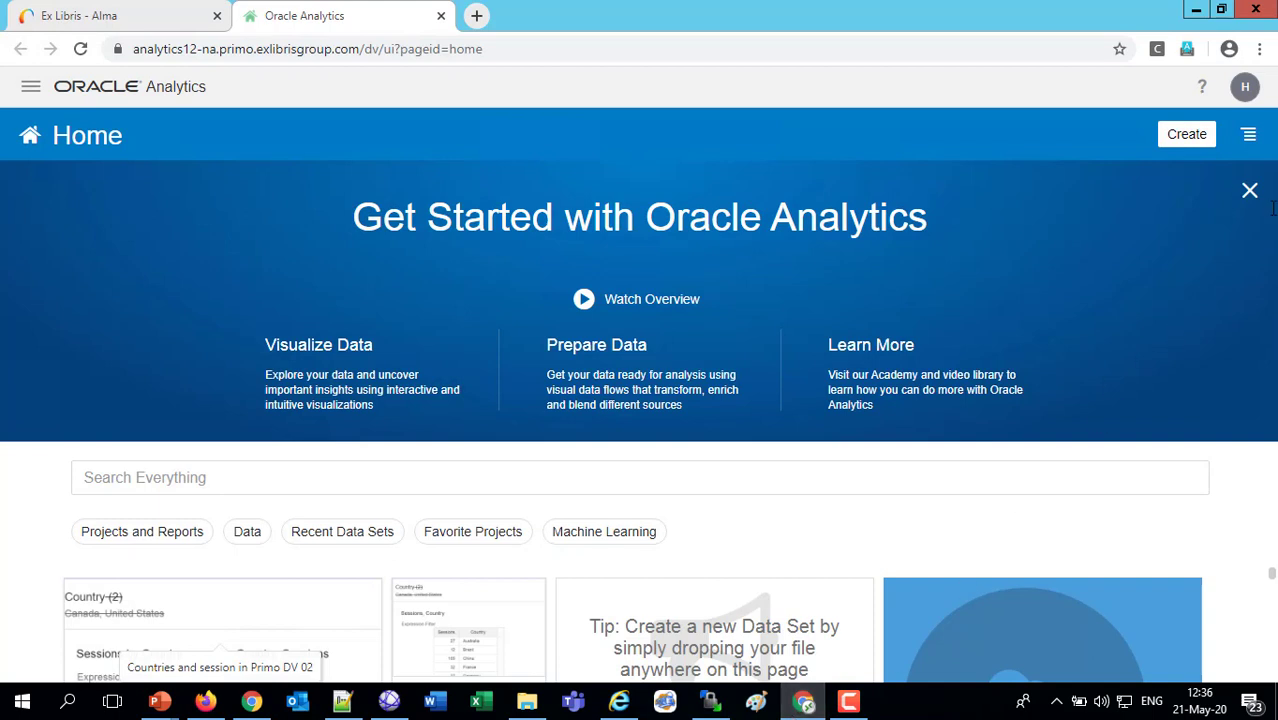
pyautogui.click(1195, 142)
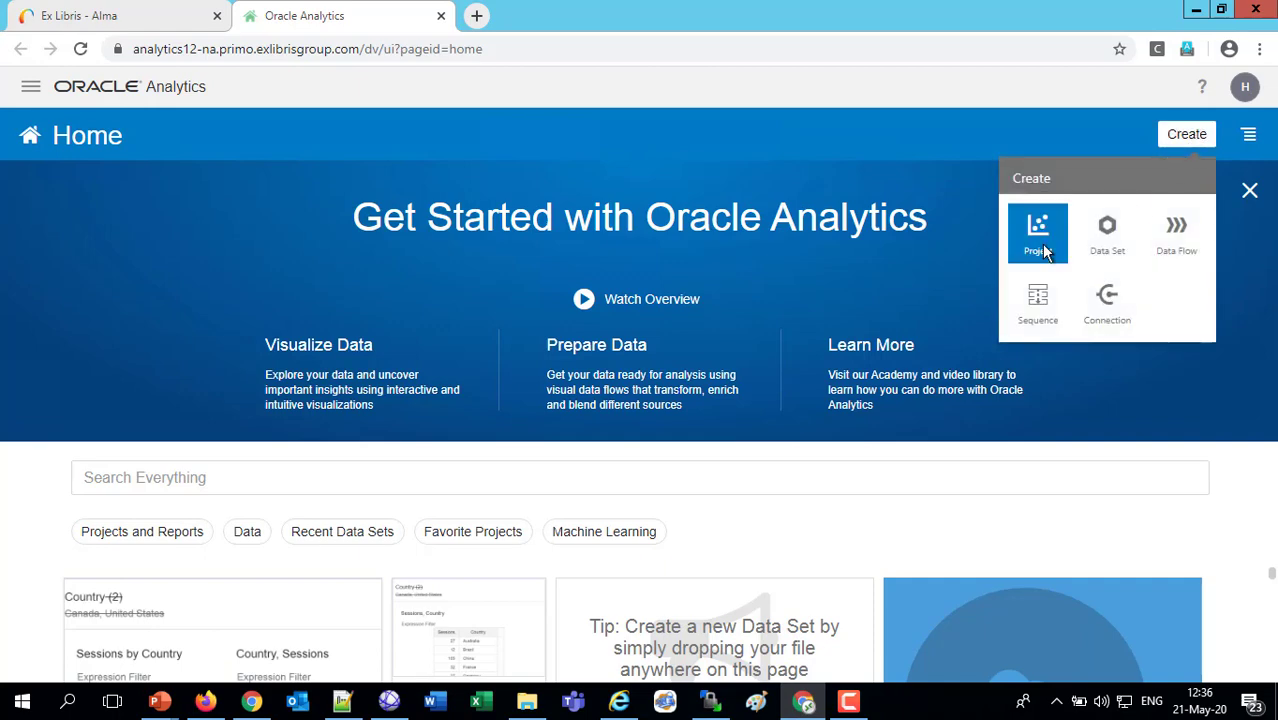
pyautogui.click(1040, 246)
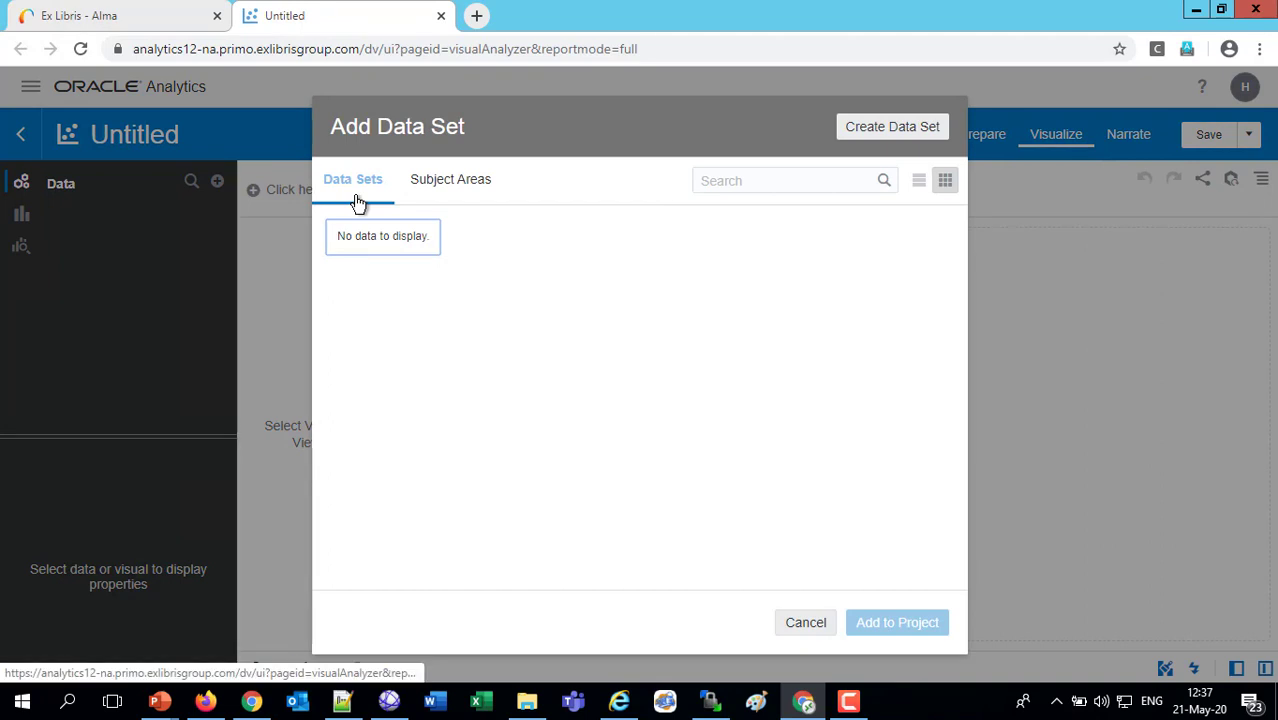
# Add the Primo Sessions subject area to the project
pyautogui.click(444, 183)
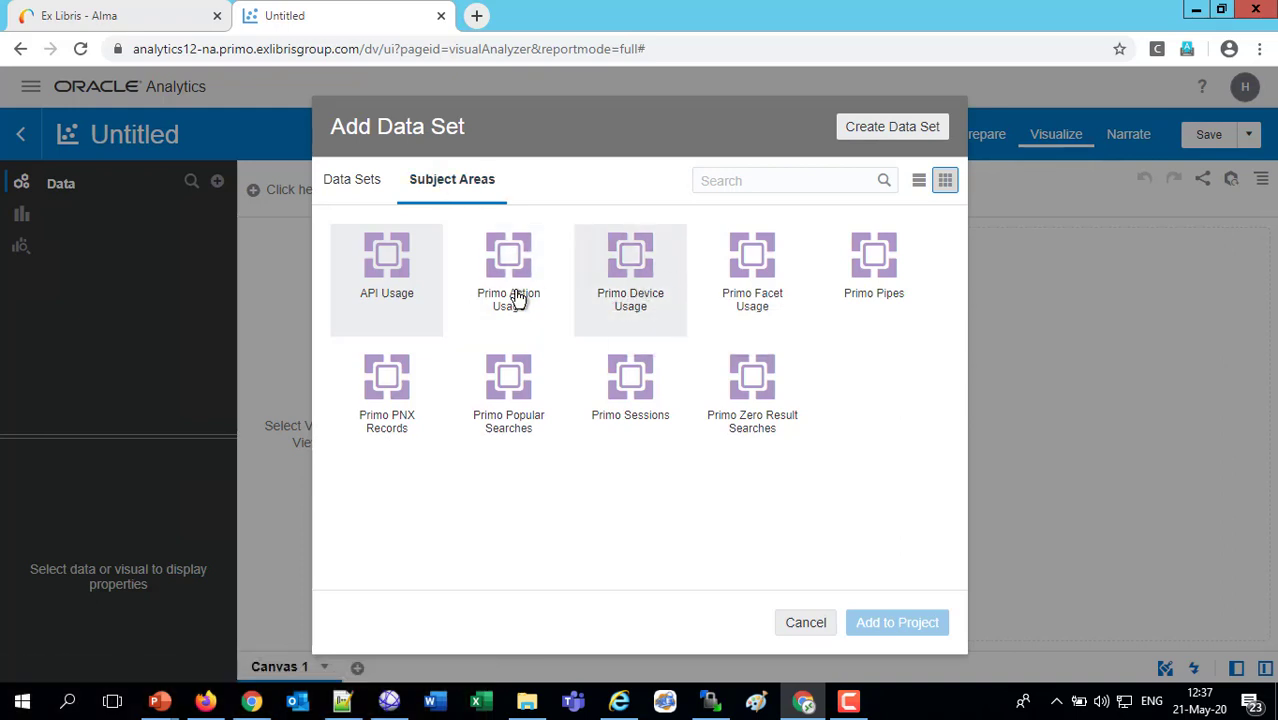
pyautogui.click(630, 386)
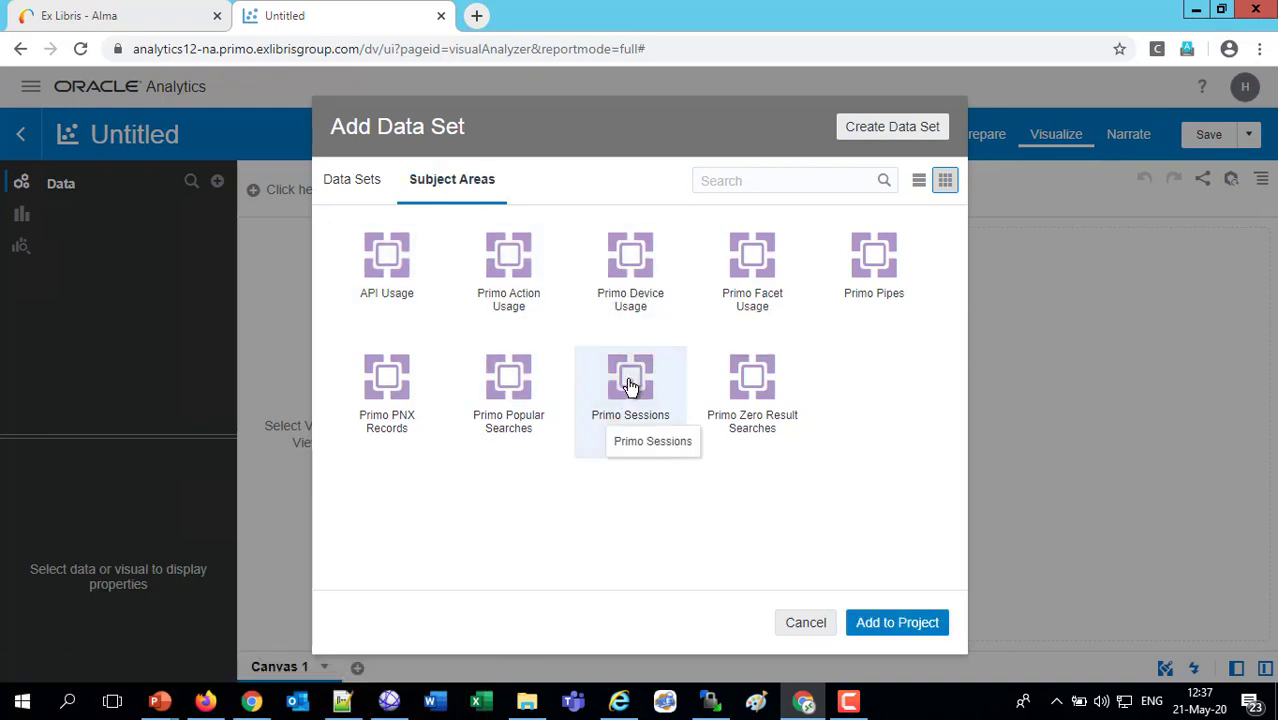
pyautogui.click(905, 625)
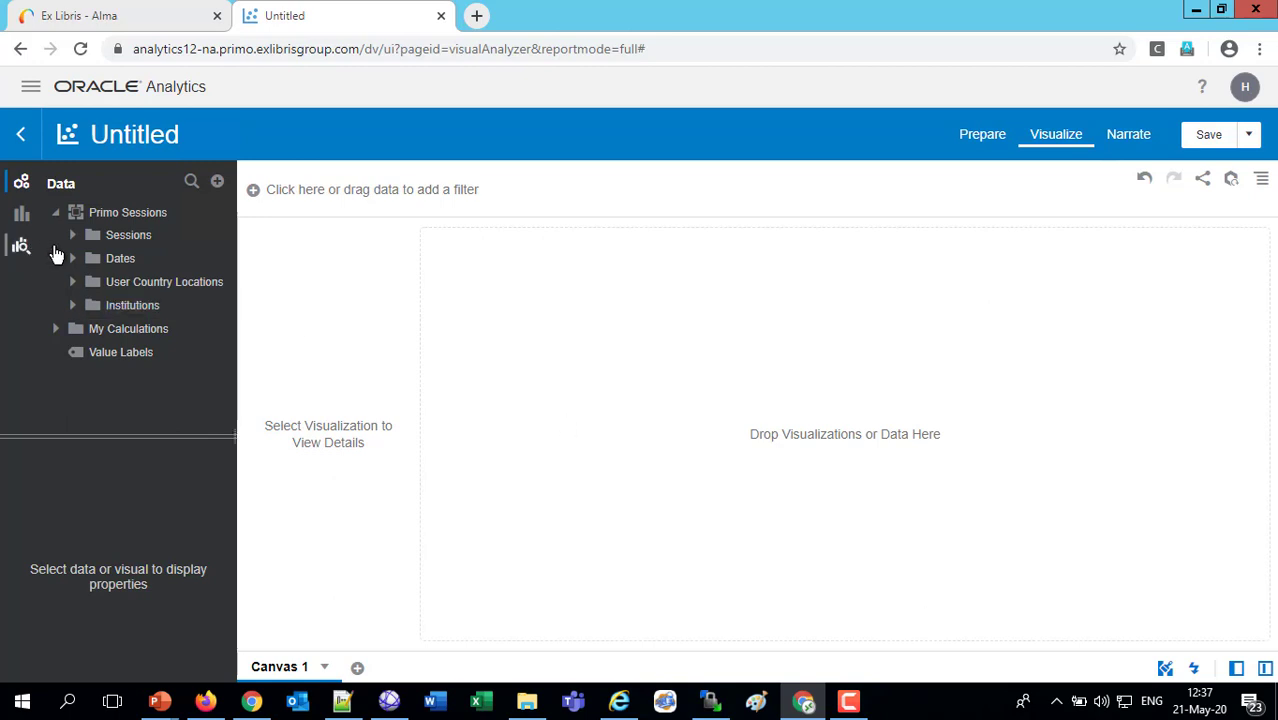
# Add the Sessions measure and the Country attribute from User Country Locations to the canvas as one visualization
pyautogui.click(73, 236)
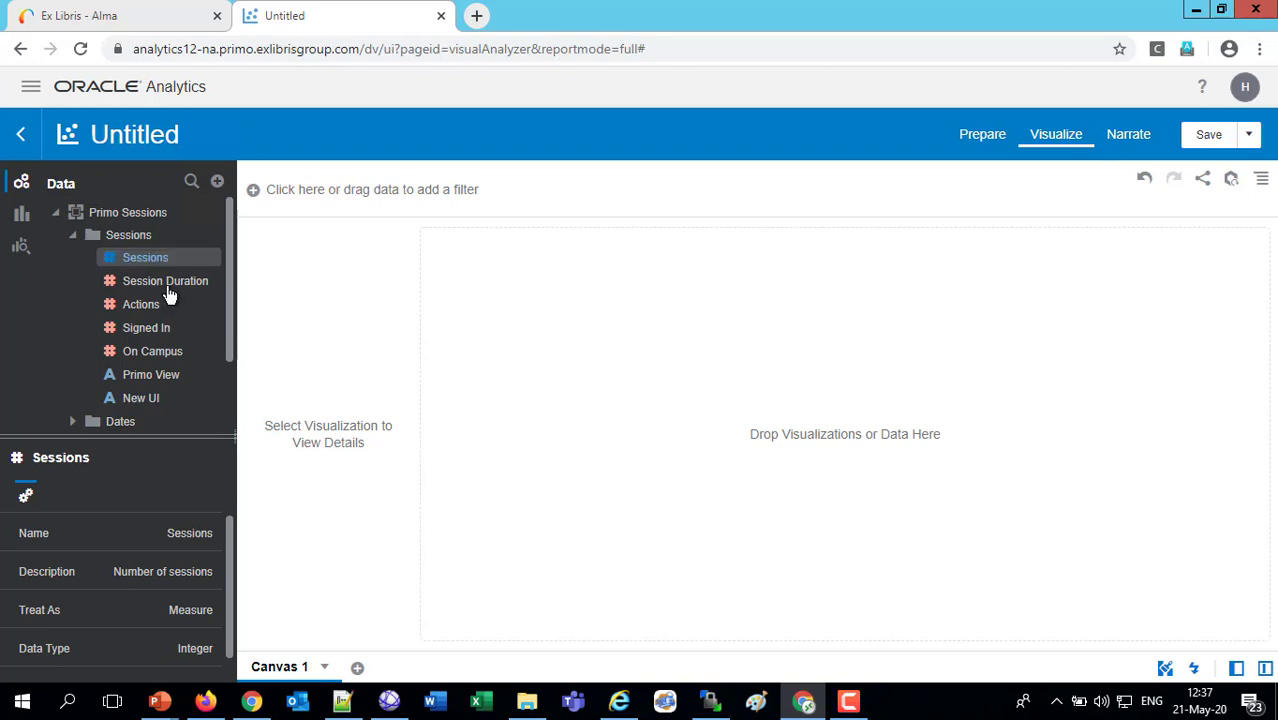
pyautogui.moveTo(144, 259); pyautogui.dragTo(647, 362)
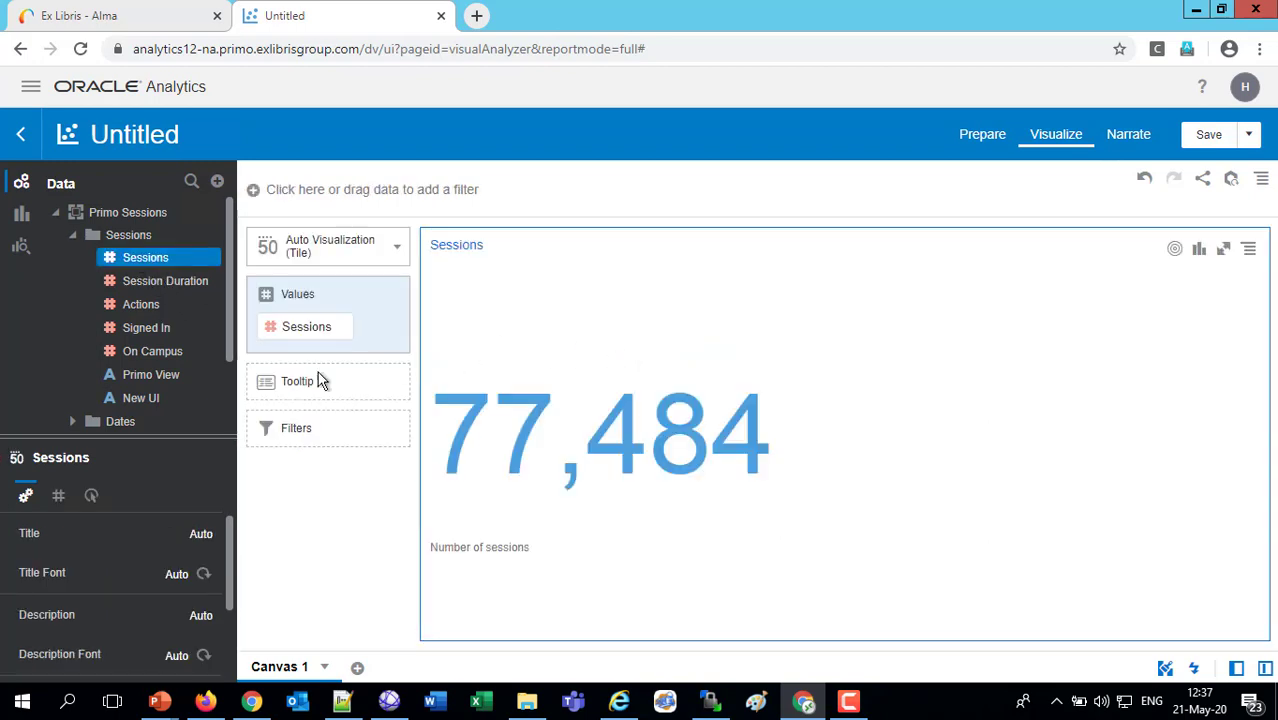
pyautogui.click(73, 237)
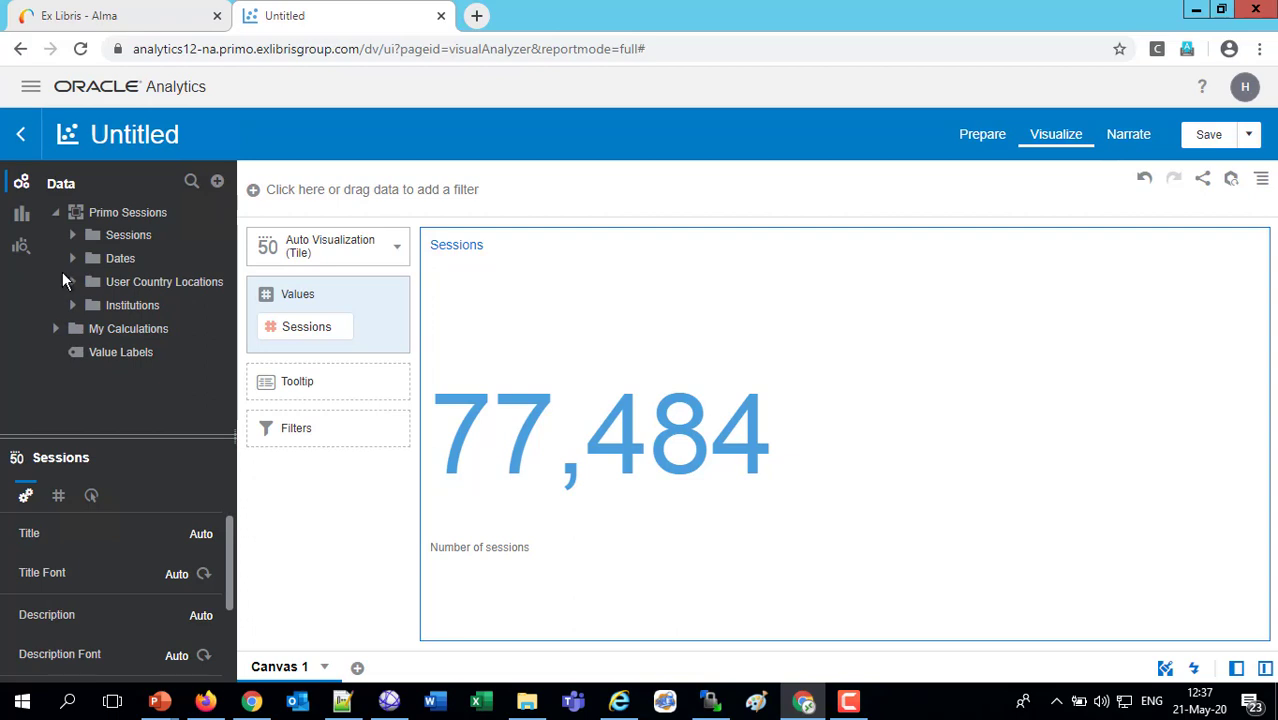
pyautogui.click(71, 282)
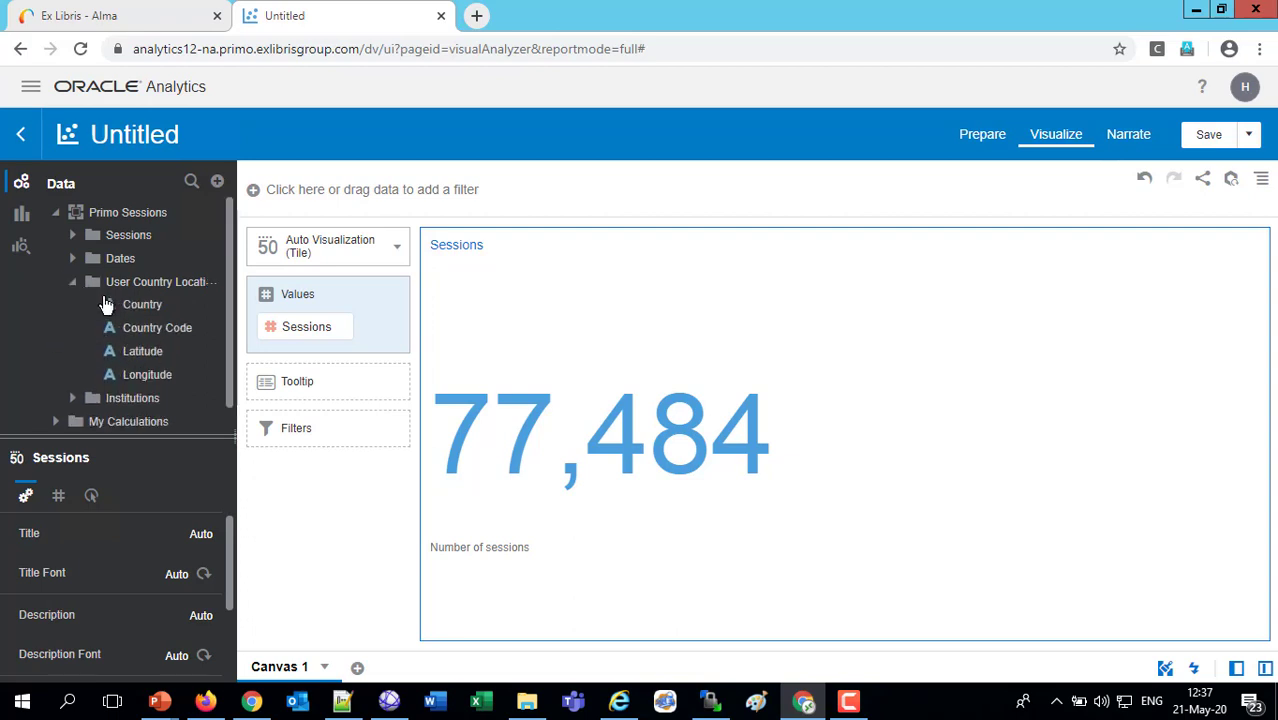
pyautogui.moveTo(115, 307); pyautogui.dragTo(767, 322)
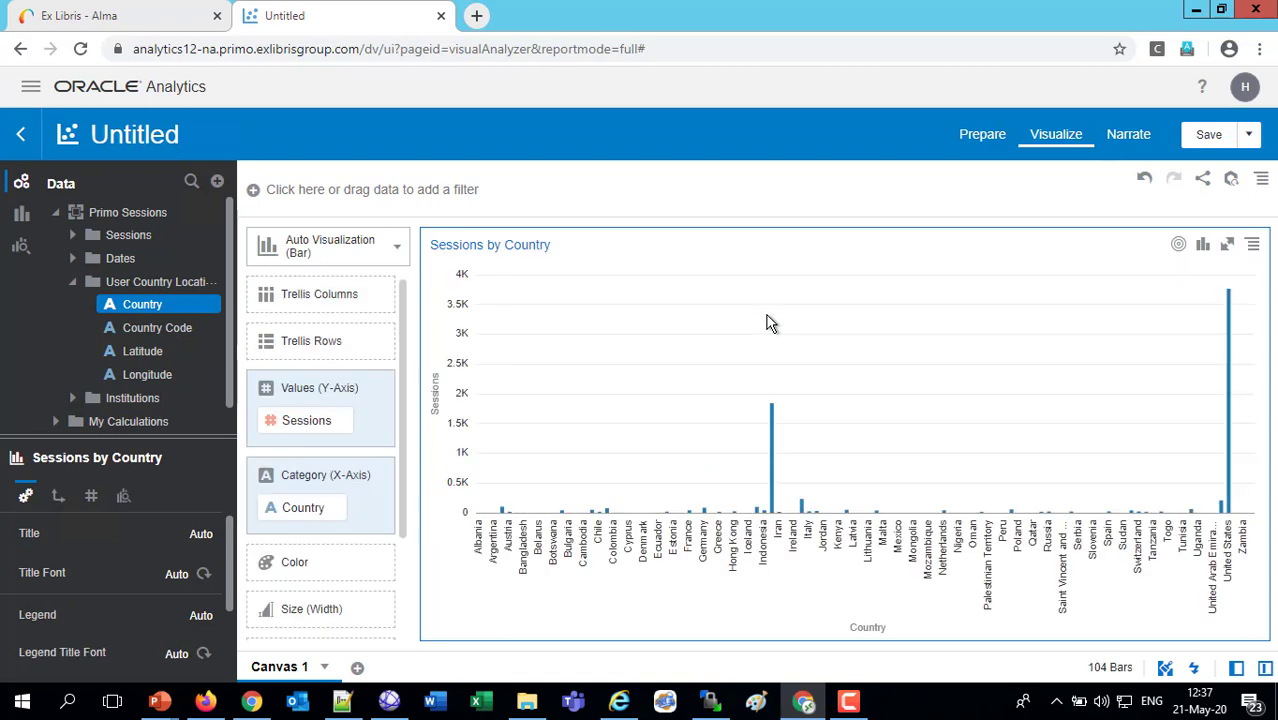
# Change the Sessions by Country visualization to a table and sort it by Sessions in descending order
pyautogui.click(399, 245)
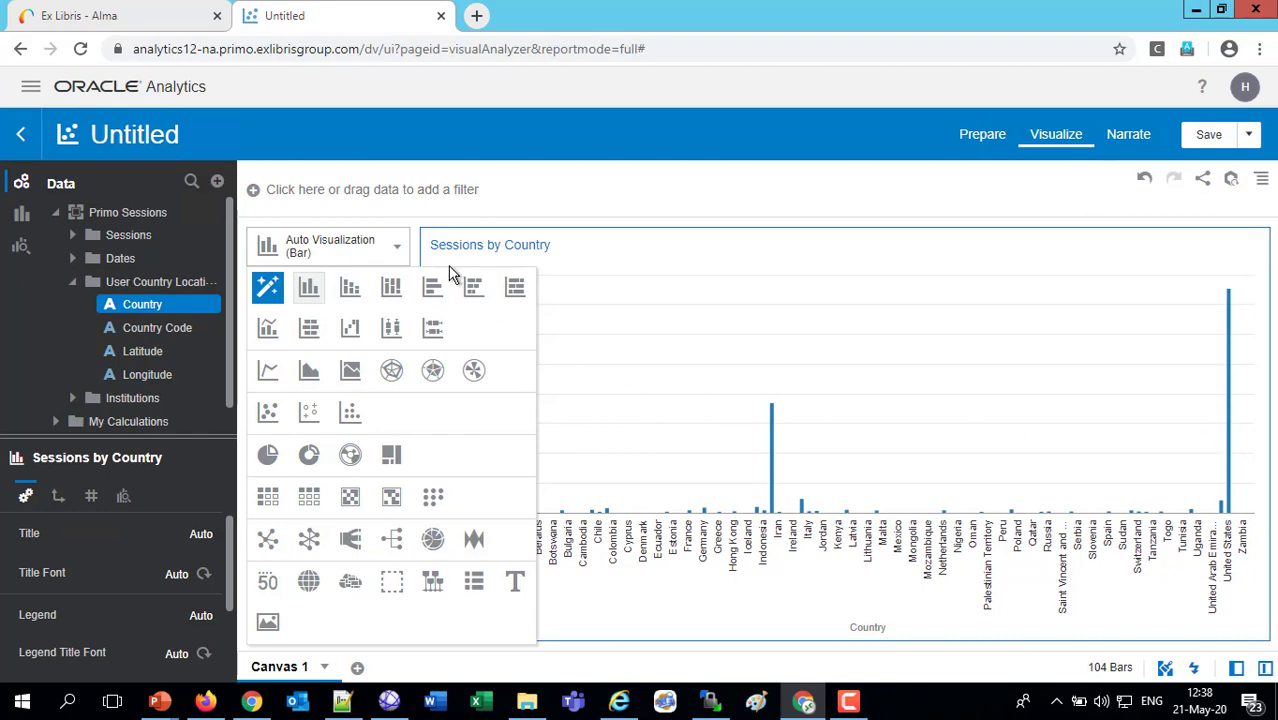
pyautogui.click(395, 252)
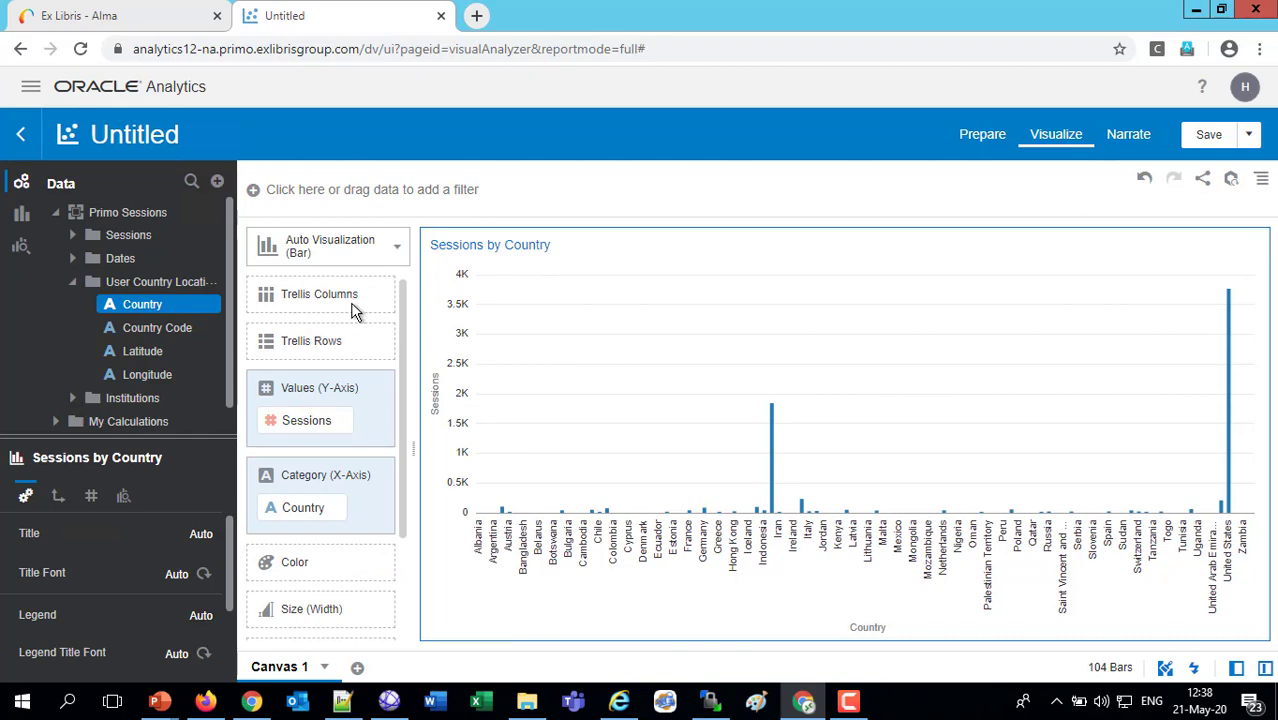
pyautogui.click(395, 251)
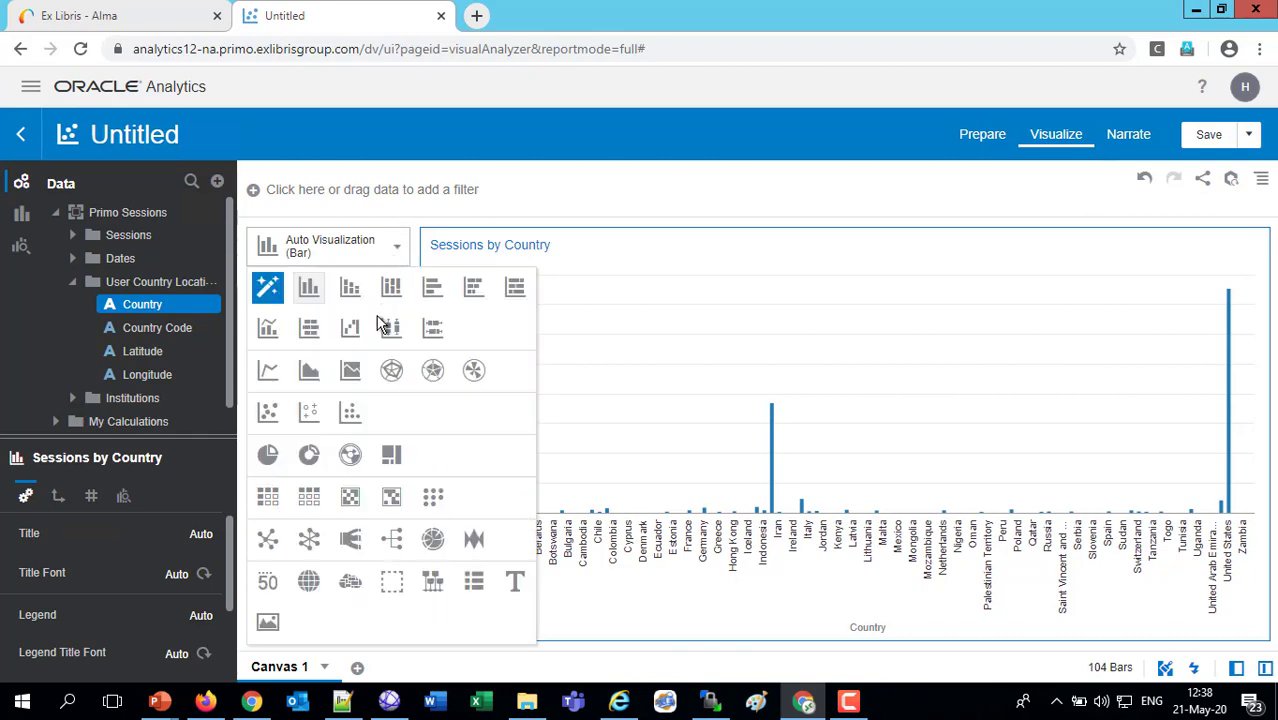
pyautogui.click(309, 500)
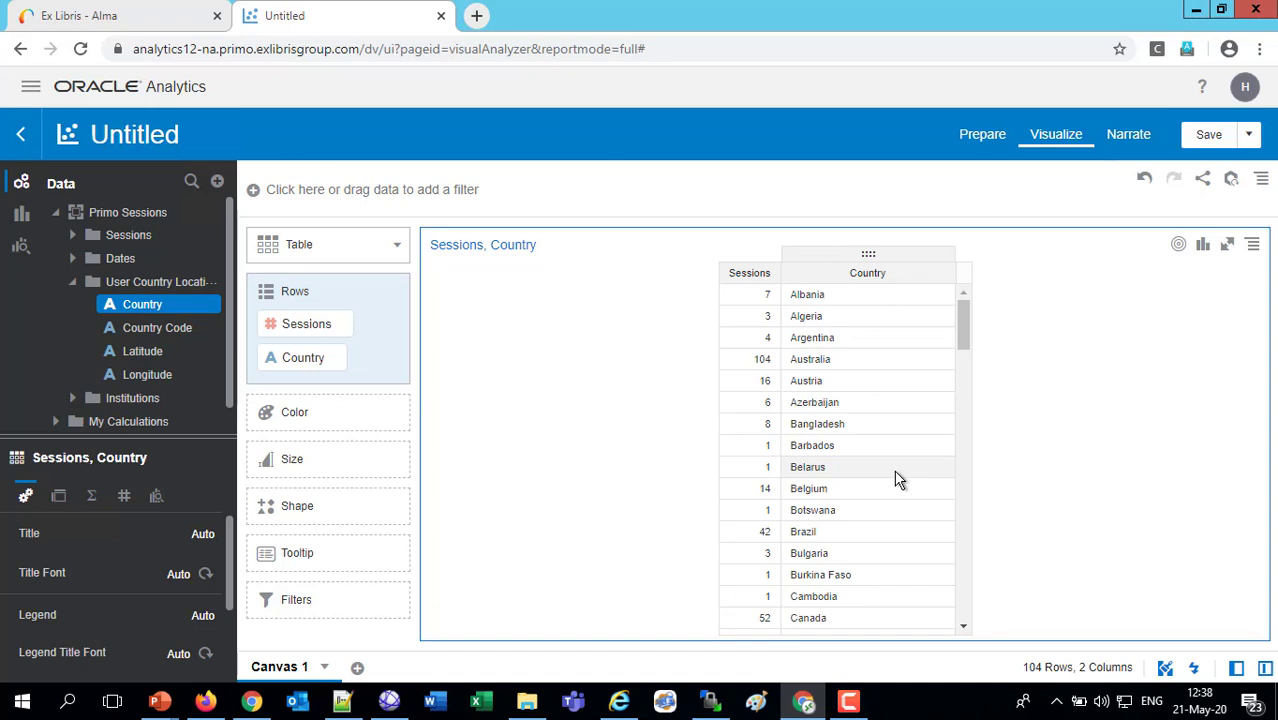
pyautogui.click(773, 277)
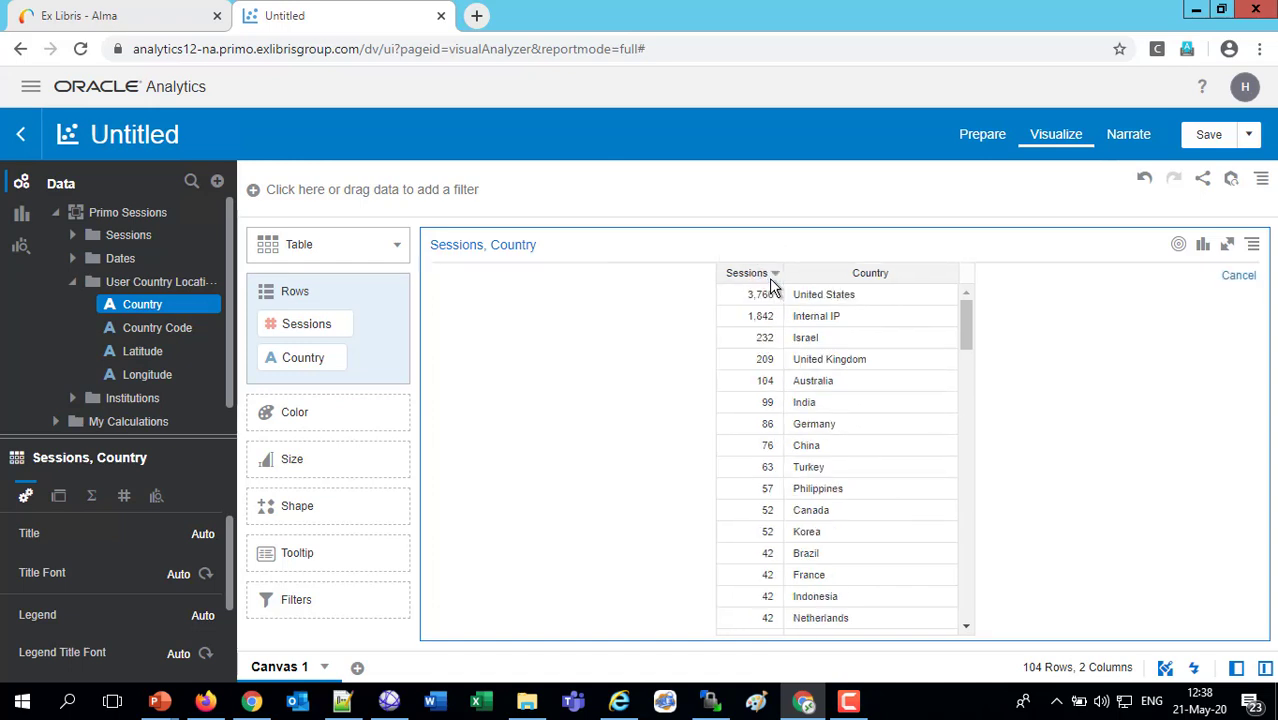
# Exclude the United States and Internal IP rows from the table
pyautogui.click(838, 299)
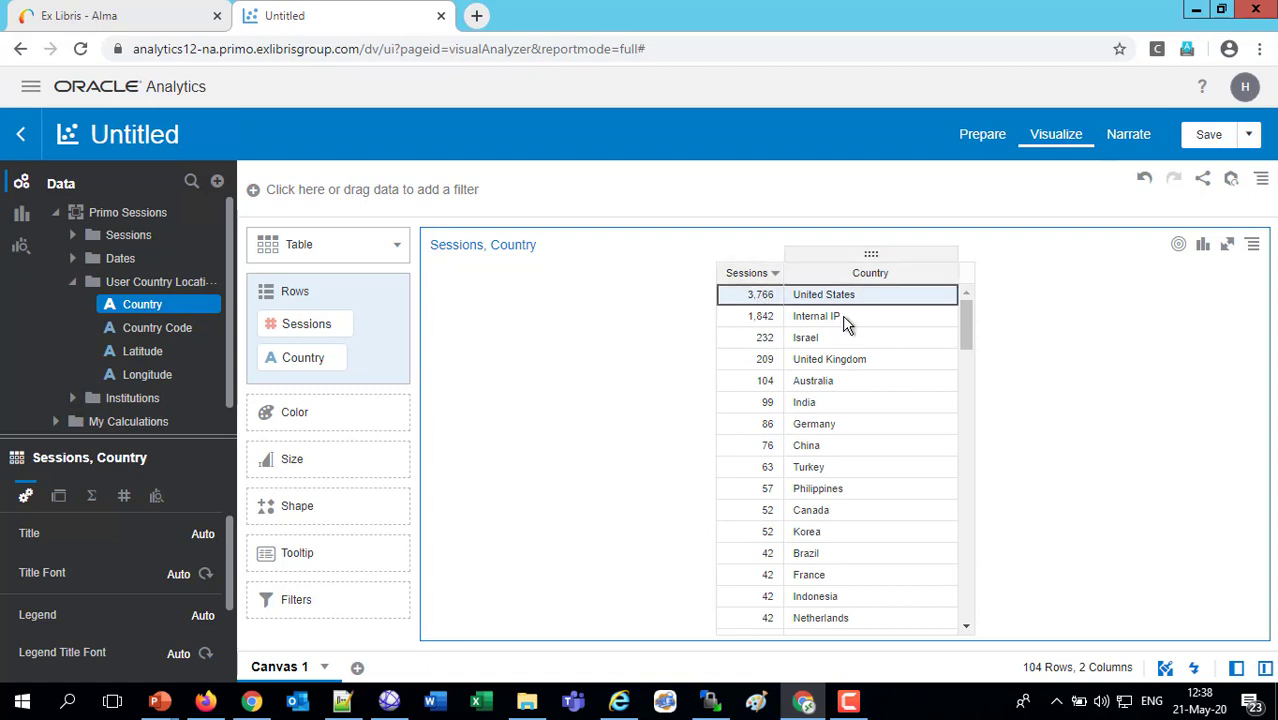
pyautogui.keyDown('ctrl'); pyautogui.click(844, 317); pyautogui.keyUp('ctrl')
pyautogui.rightClick(843, 322)
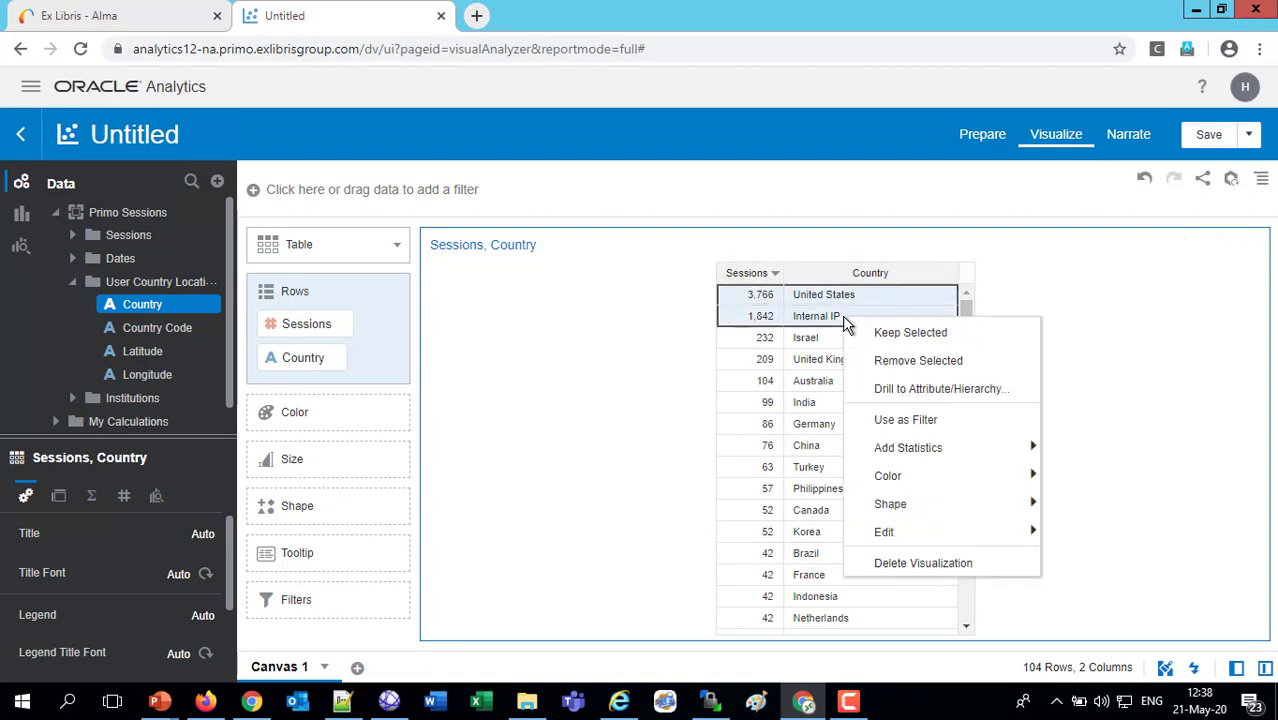
pyautogui.click(903, 364)
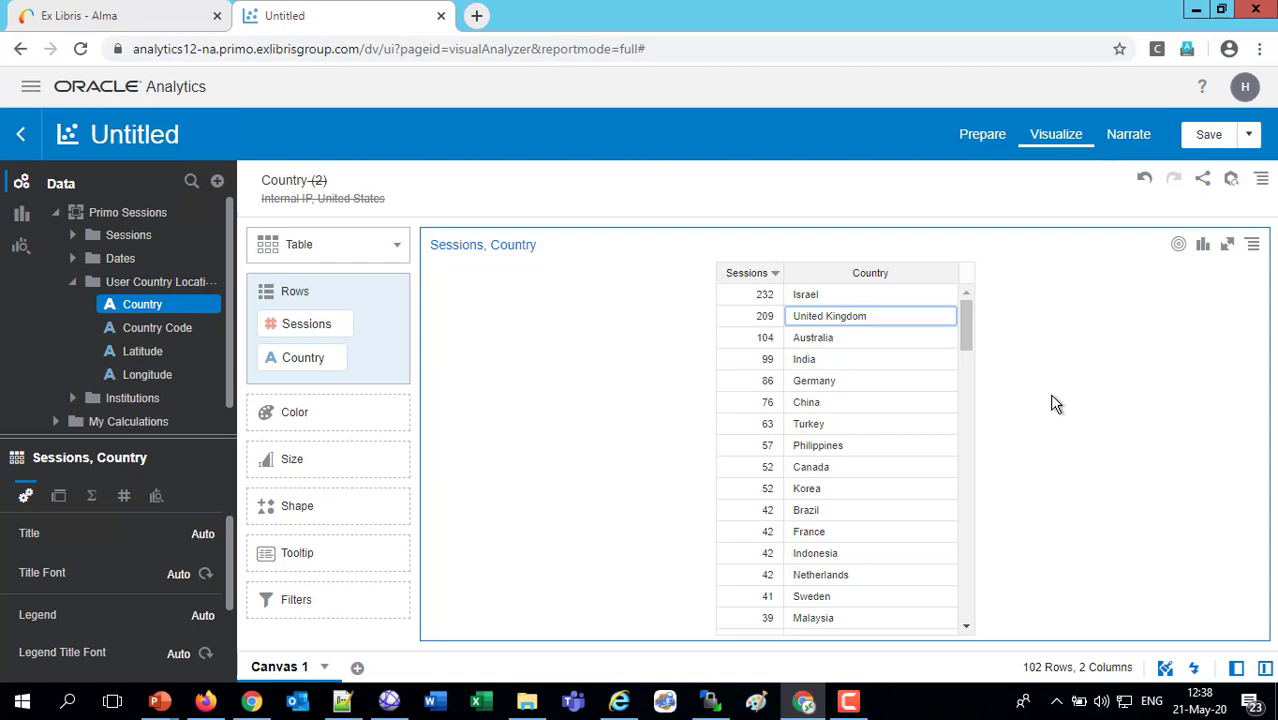
pyautogui.moveTo(966, 340); pyautogui.dragTo(987, 628)
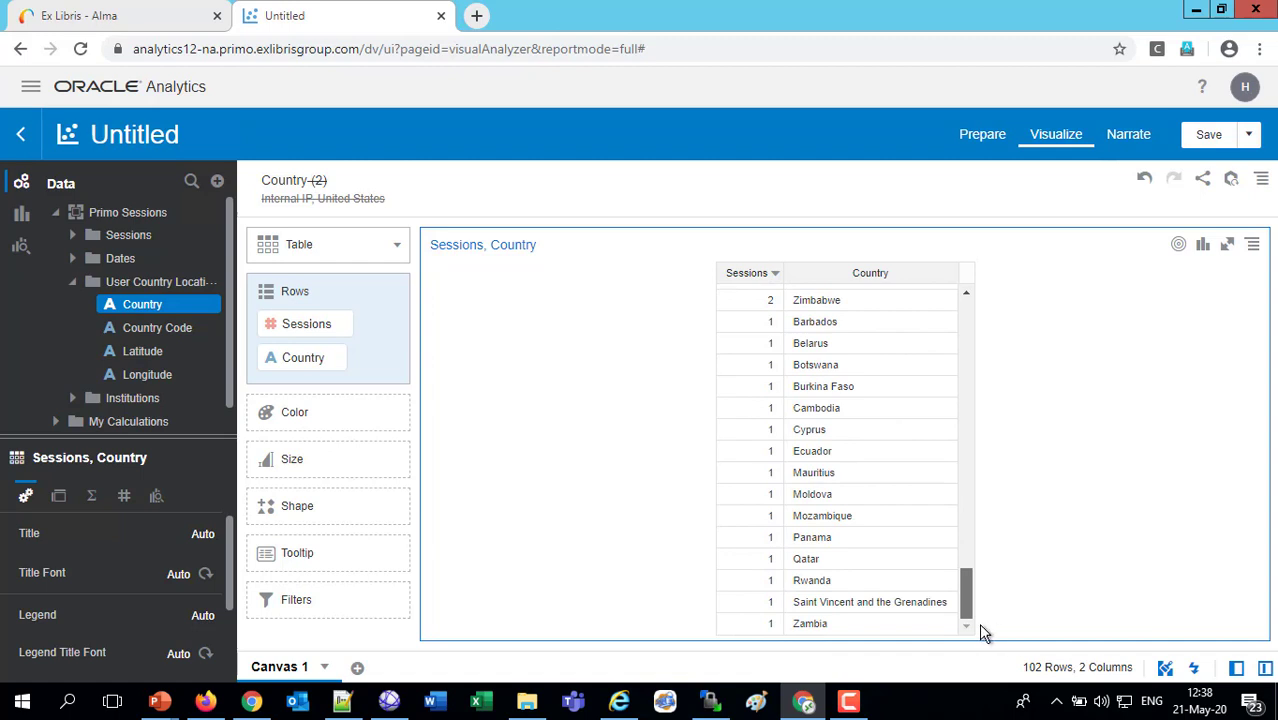
pyautogui.moveTo(980, 625); pyautogui.dragTo(988, 472)
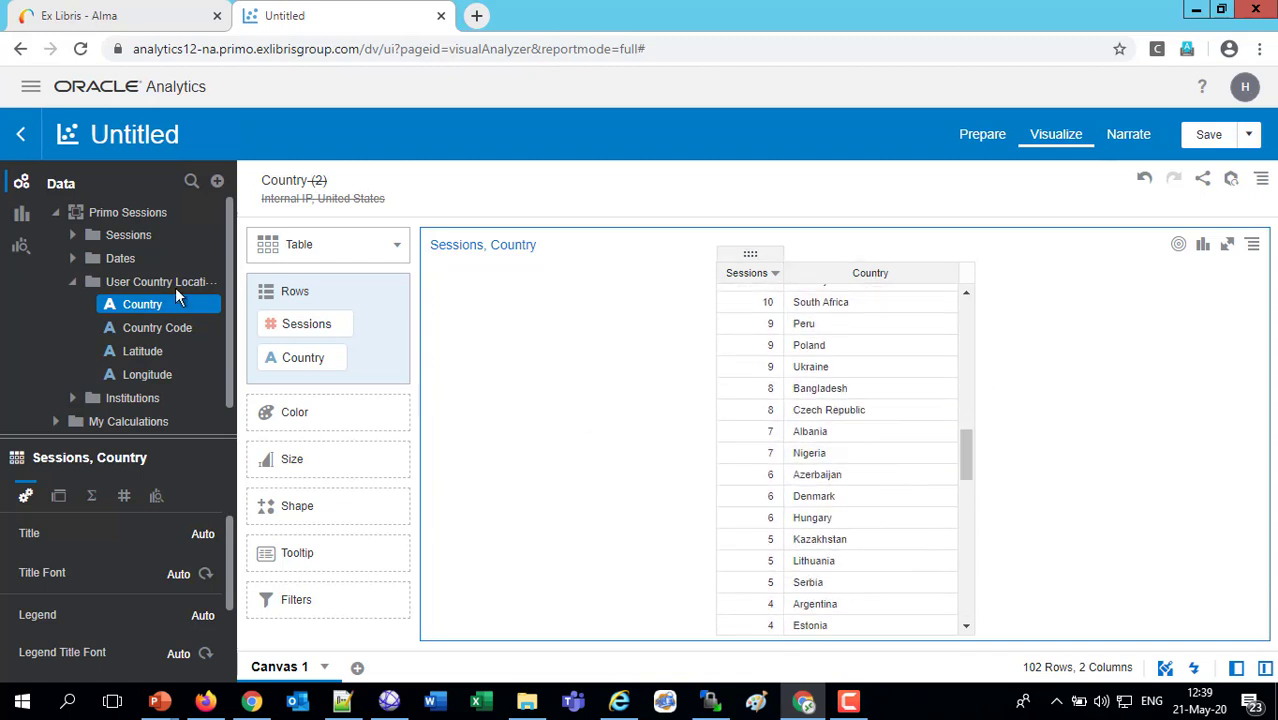
pyautogui.click(70, 236)
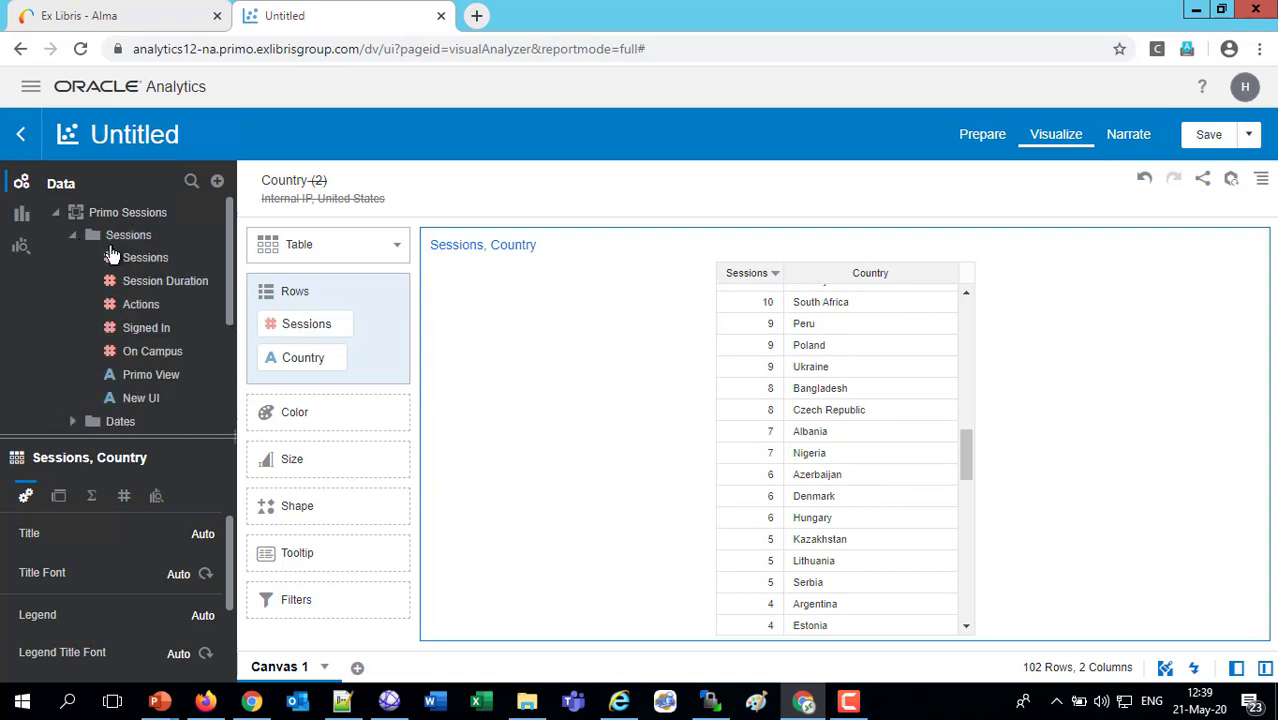
pyautogui.moveTo(553, 200); pyautogui.dragTo(556, 200)
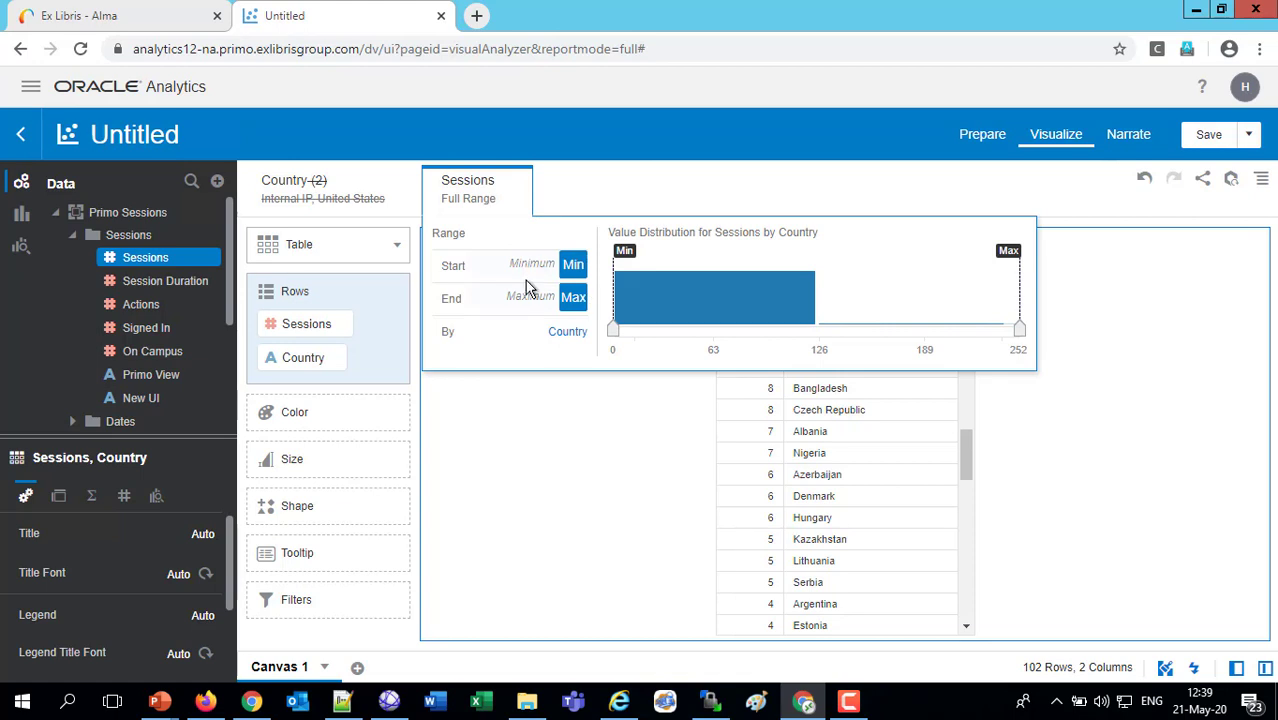
pyautogui.click(619, 180)
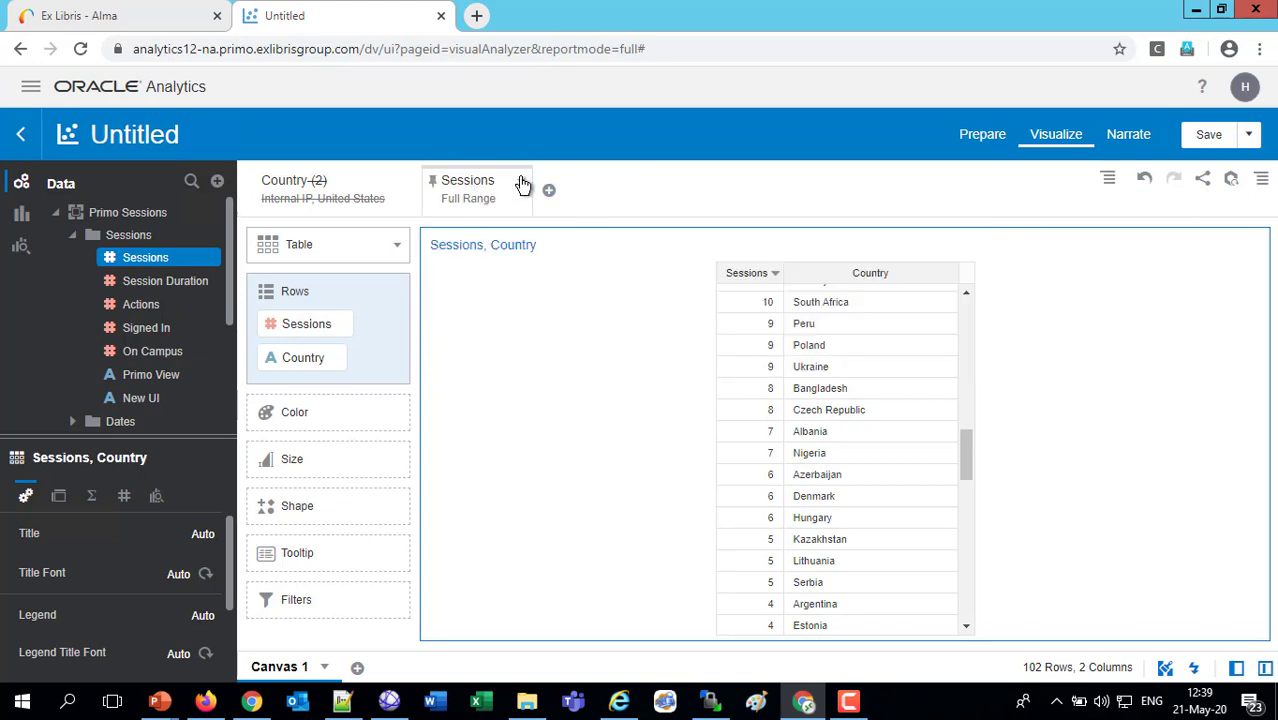
pyautogui.click(519, 180)
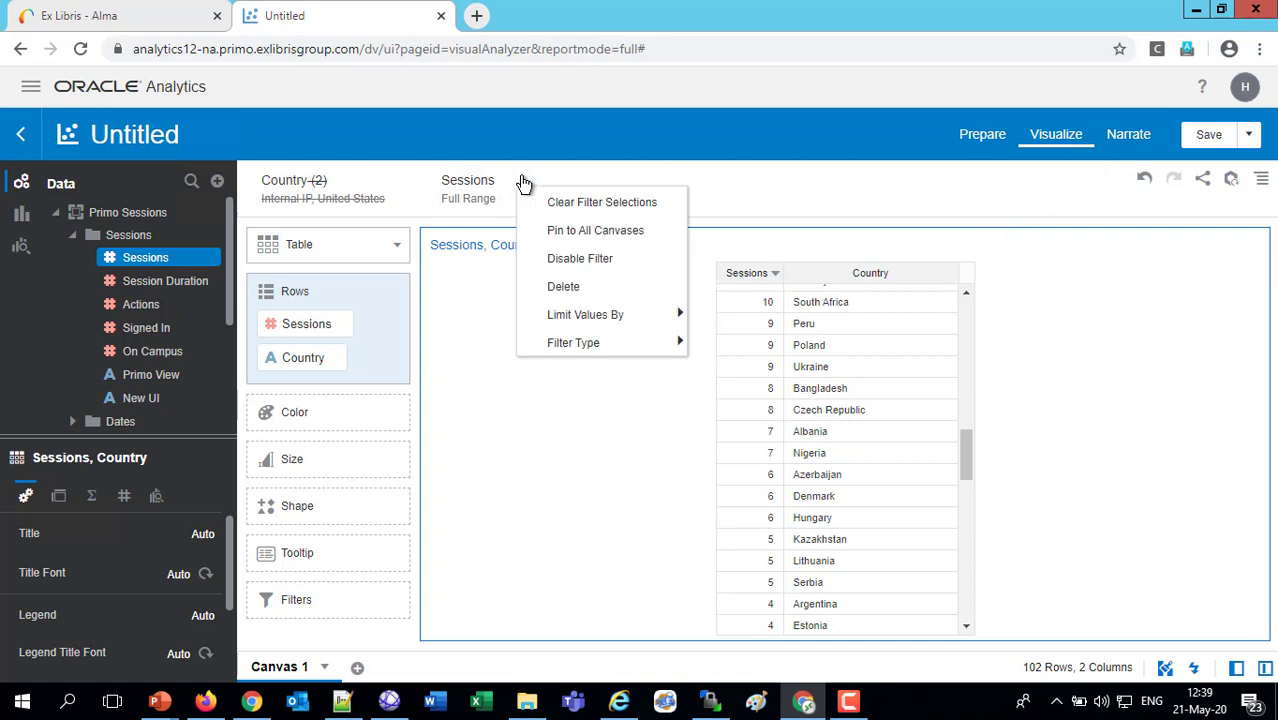
pyautogui.click(566, 287)
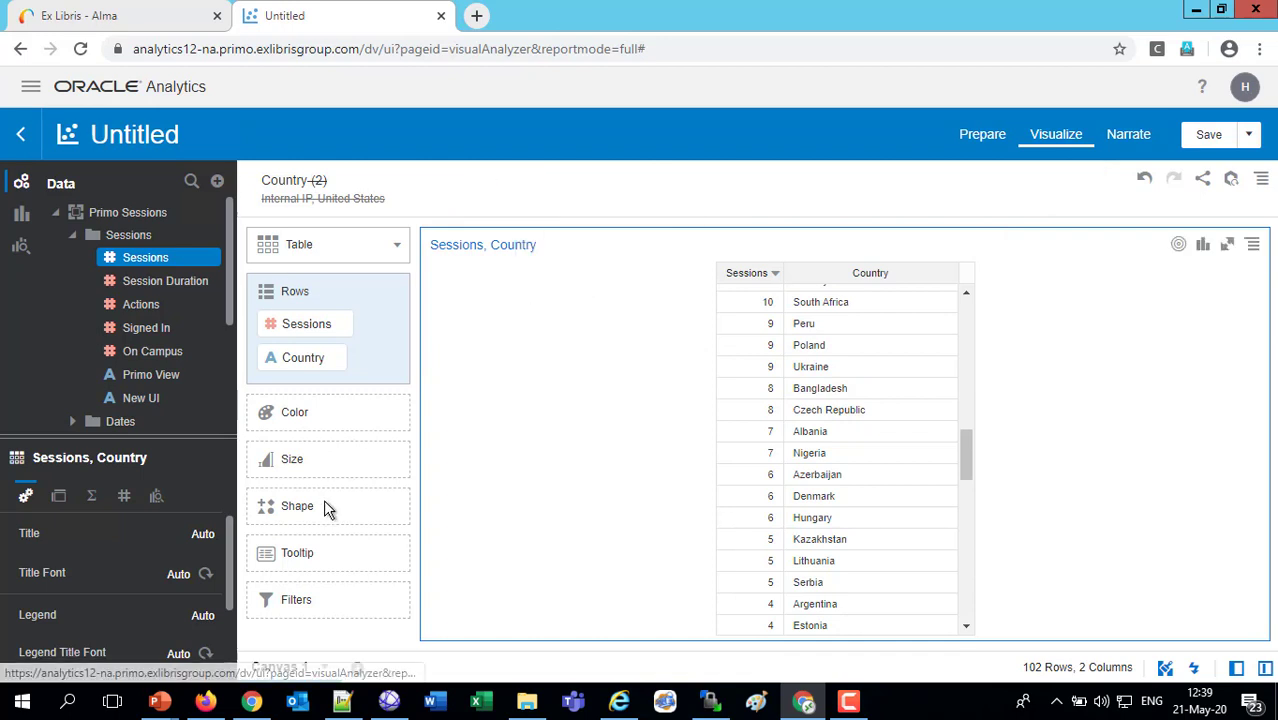
# Add an expression filter to the table with the condition Sessions >= 21 and apply it
pyautogui.click(392, 601)
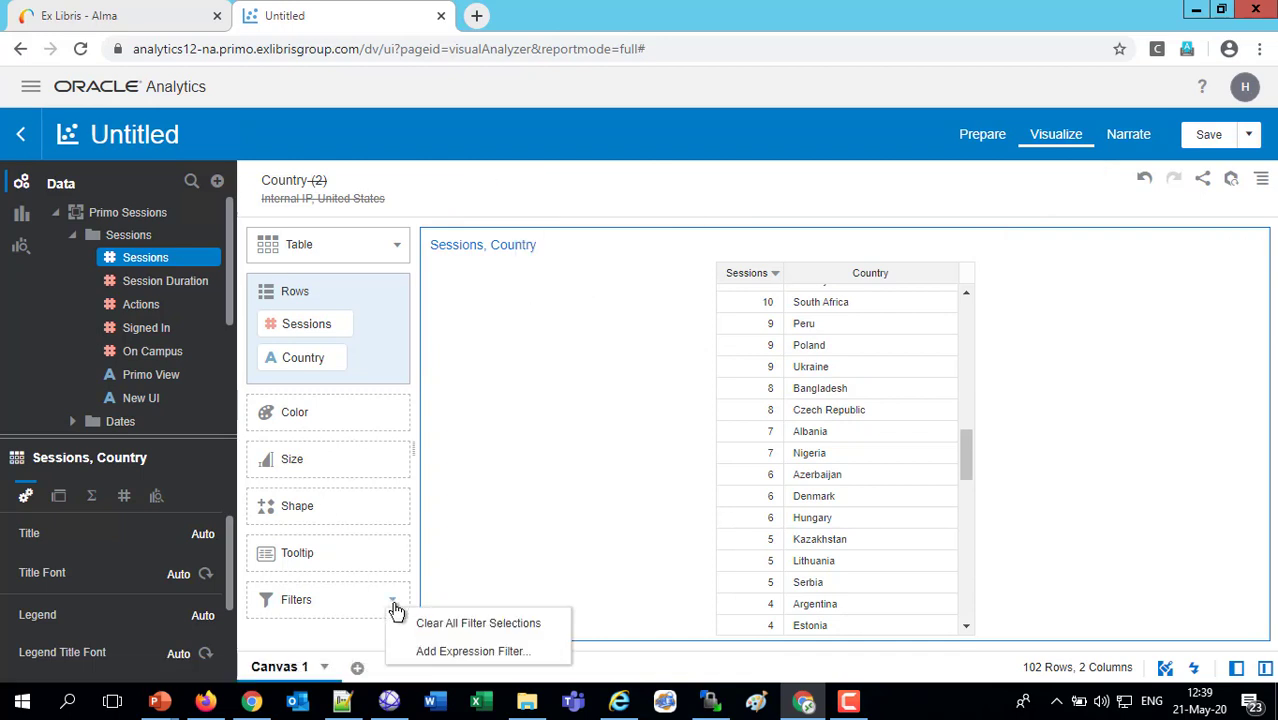
pyautogui.click(455, 654)
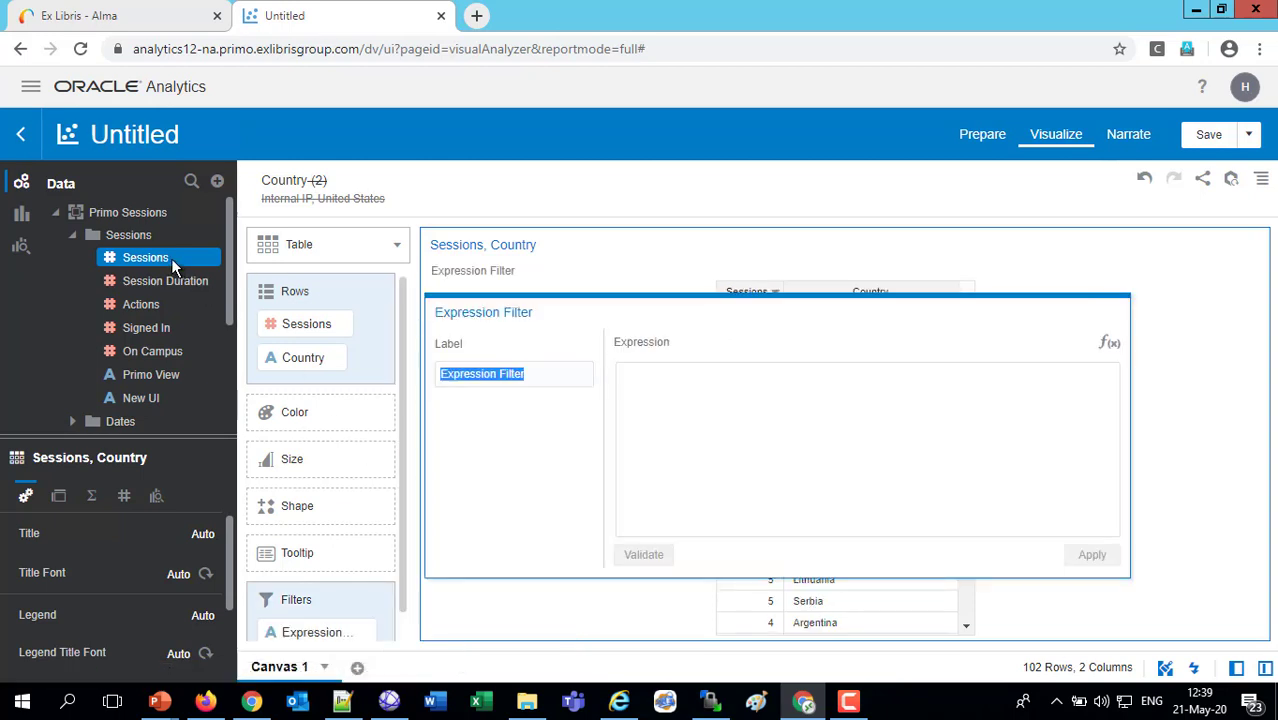
pyautogui.moveTo(171, 258); pyautogui.dragTo(770, 410)
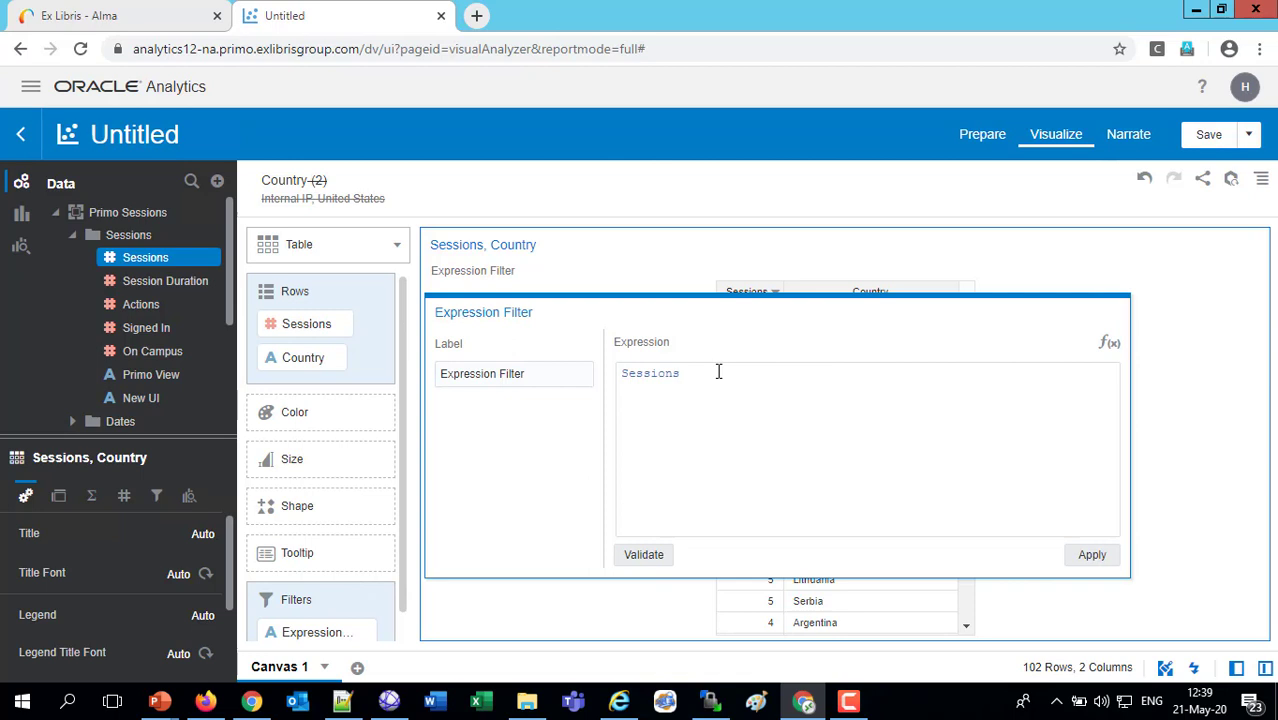
pyautogui.write('>= 21')
pyautogui.click(1094, 558)
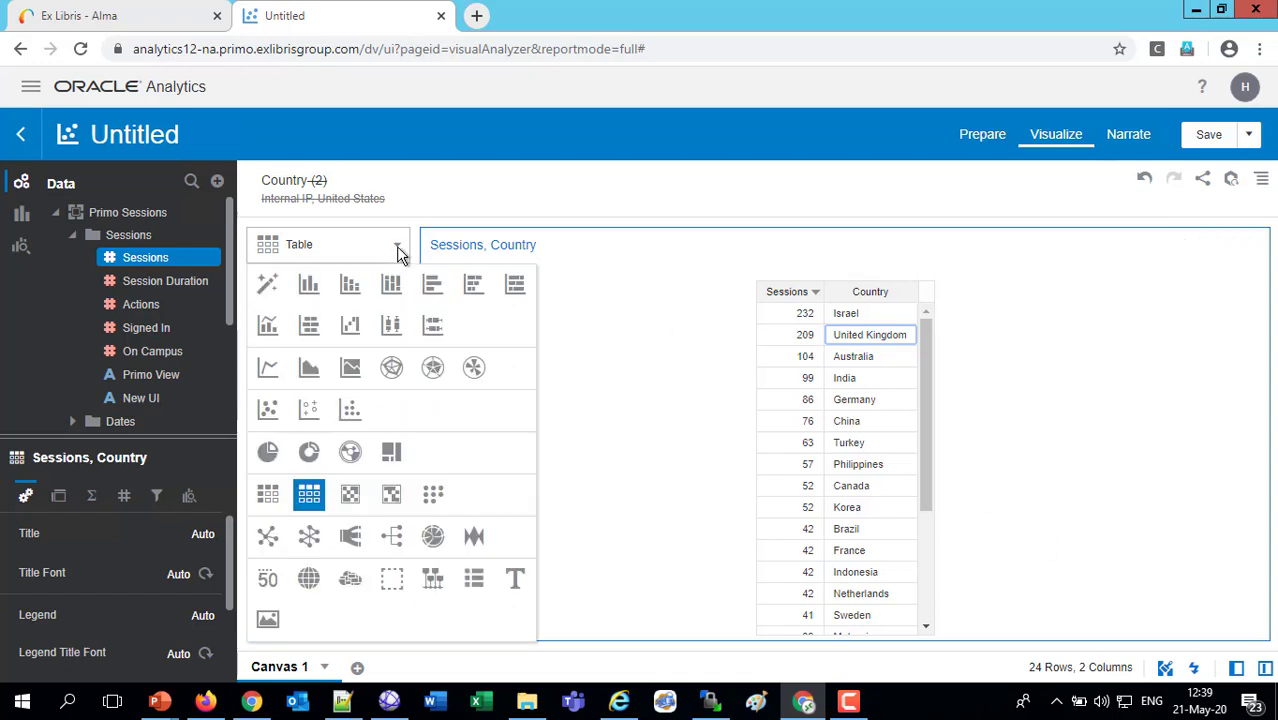
# Change the table to a horizontal bar chart and duplicate the visualization
pyautogui.click(435, 290)
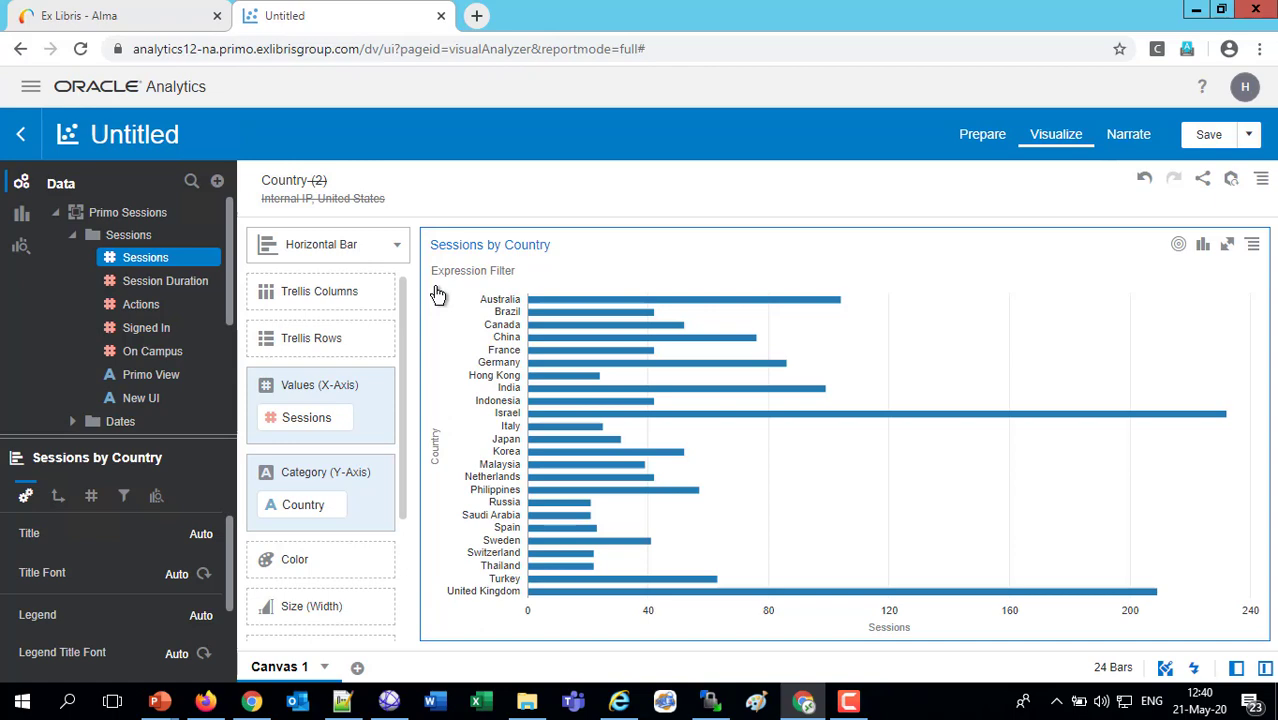
pyautogui.click(1254, 246)
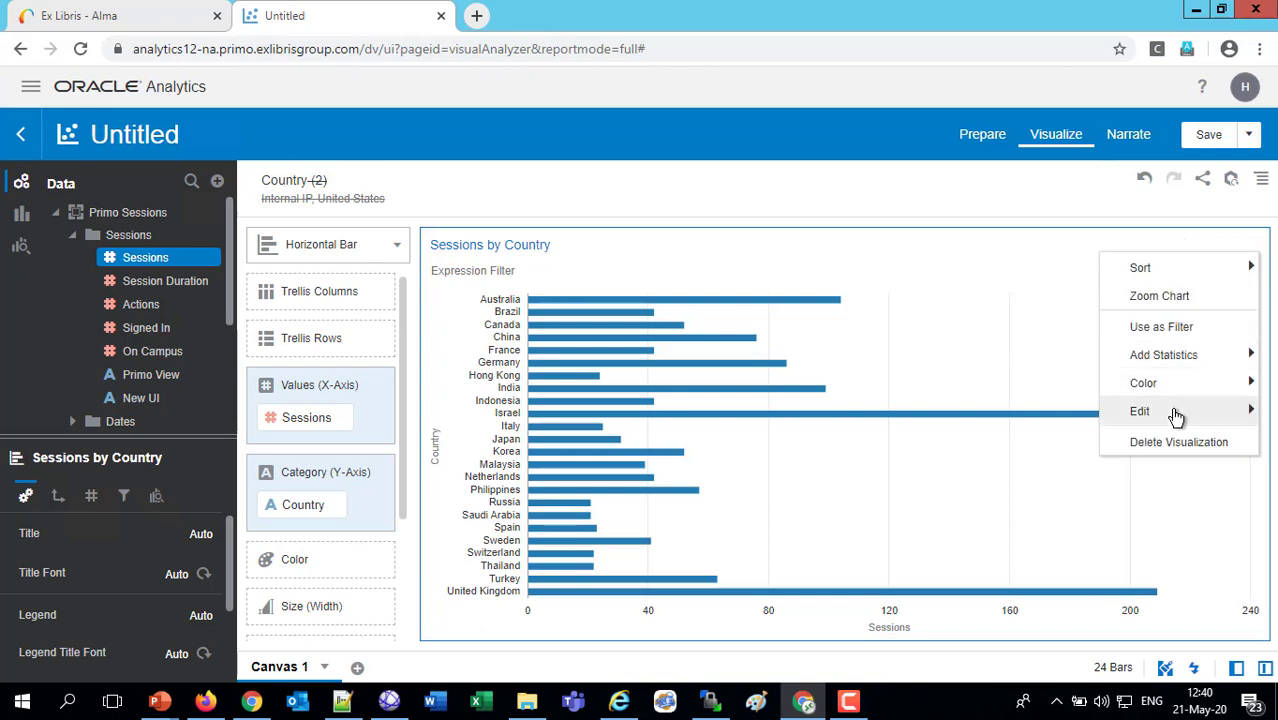
pyautogui.moveTo(1176, 417)
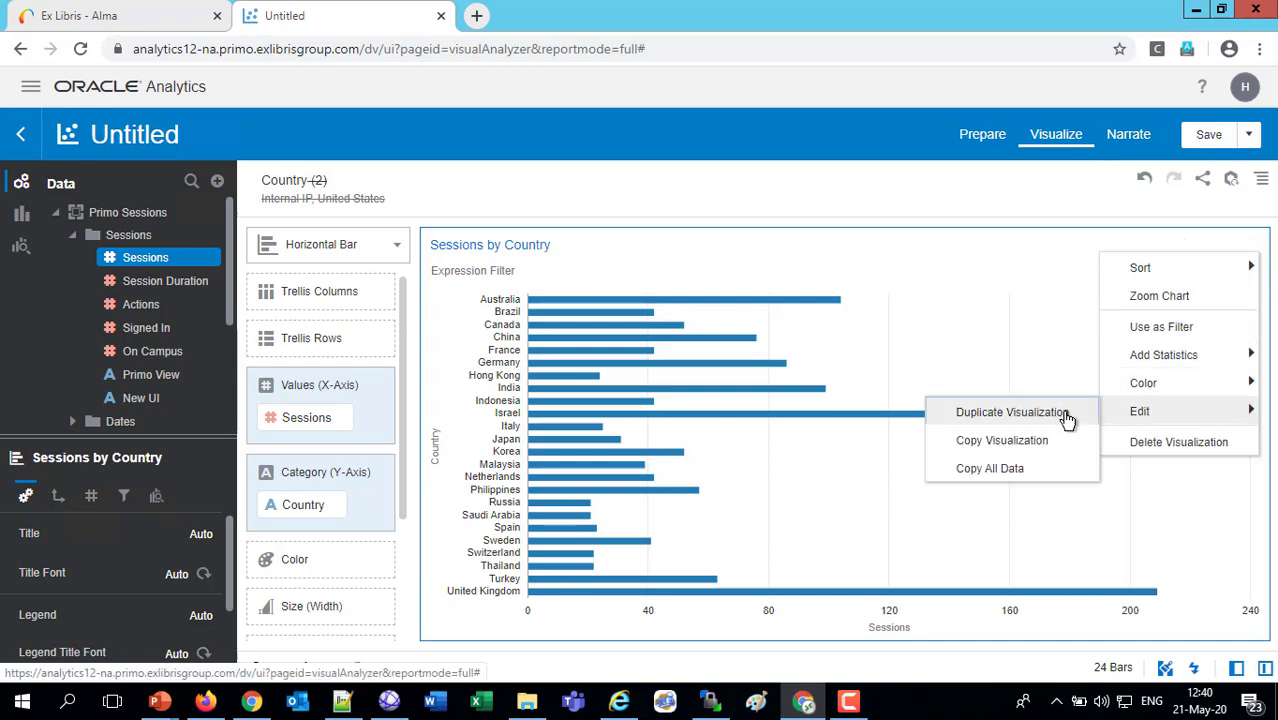
pyautogui.click(1012, 412)
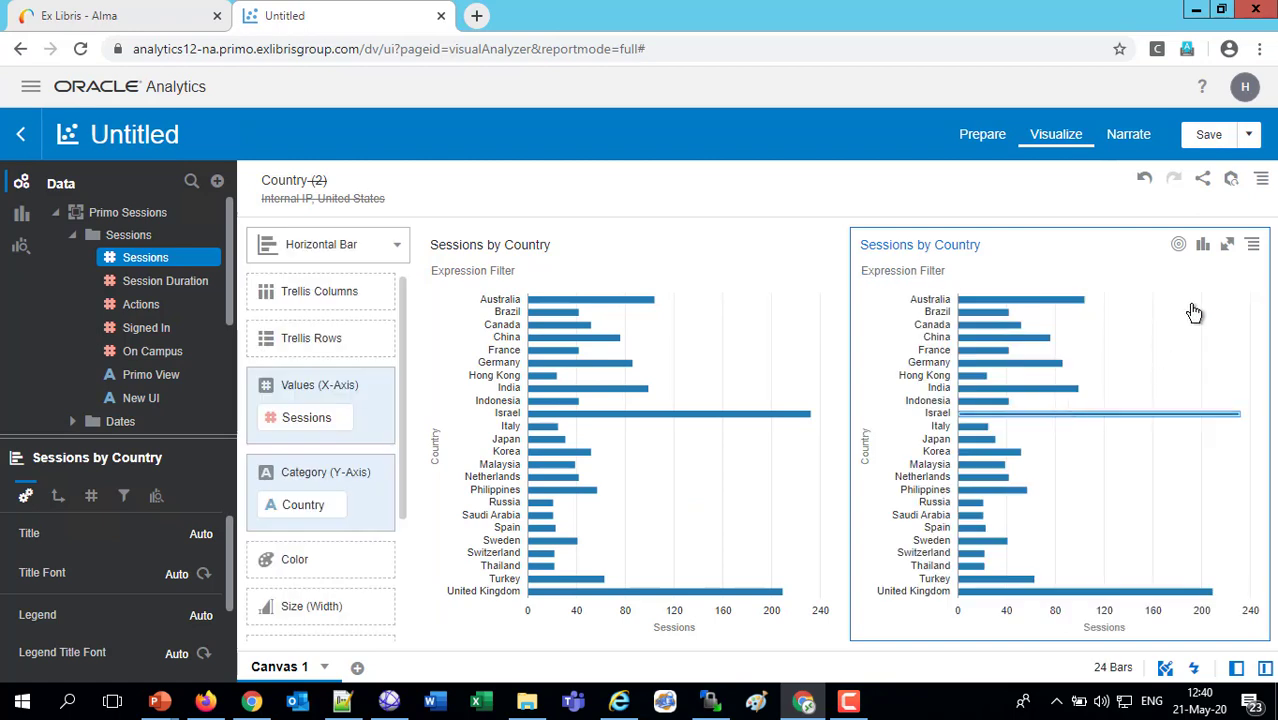
# Change the duplicated Sessions by Country visualization to a map and delete the original horizontal bar chart
pyautogui.click(1204, 250)
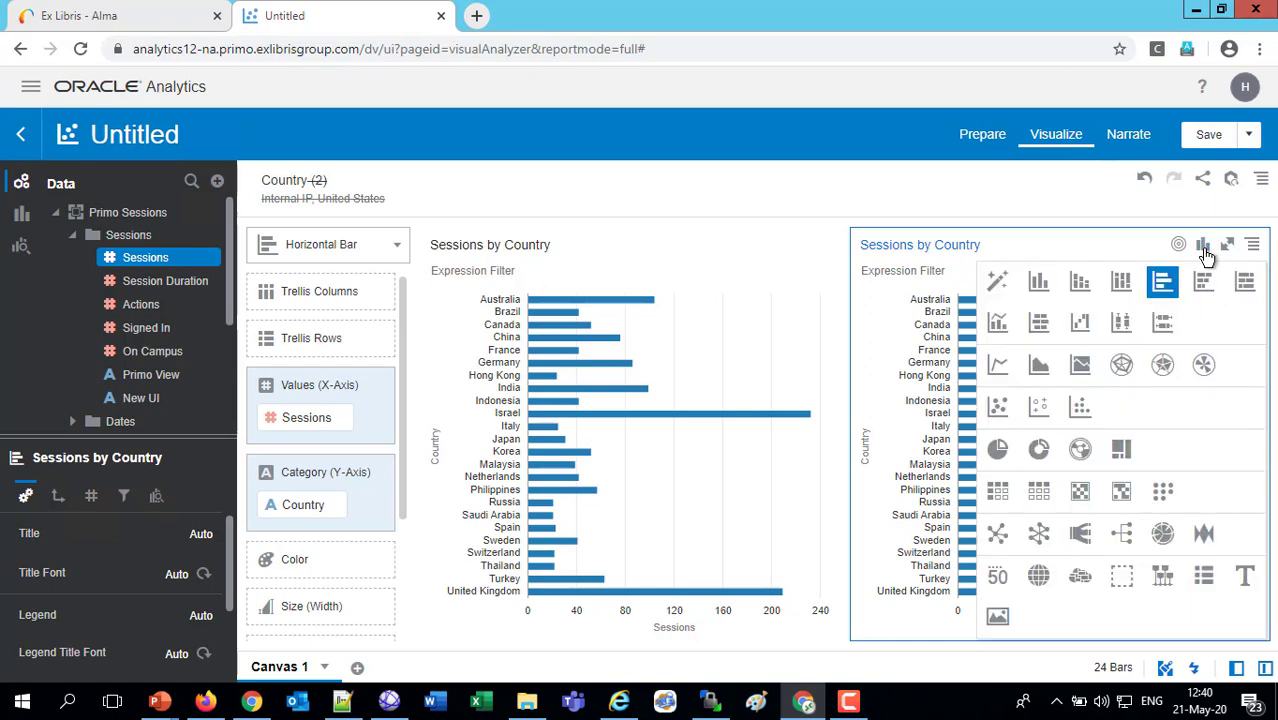
pyautogui.click(1037, 578)
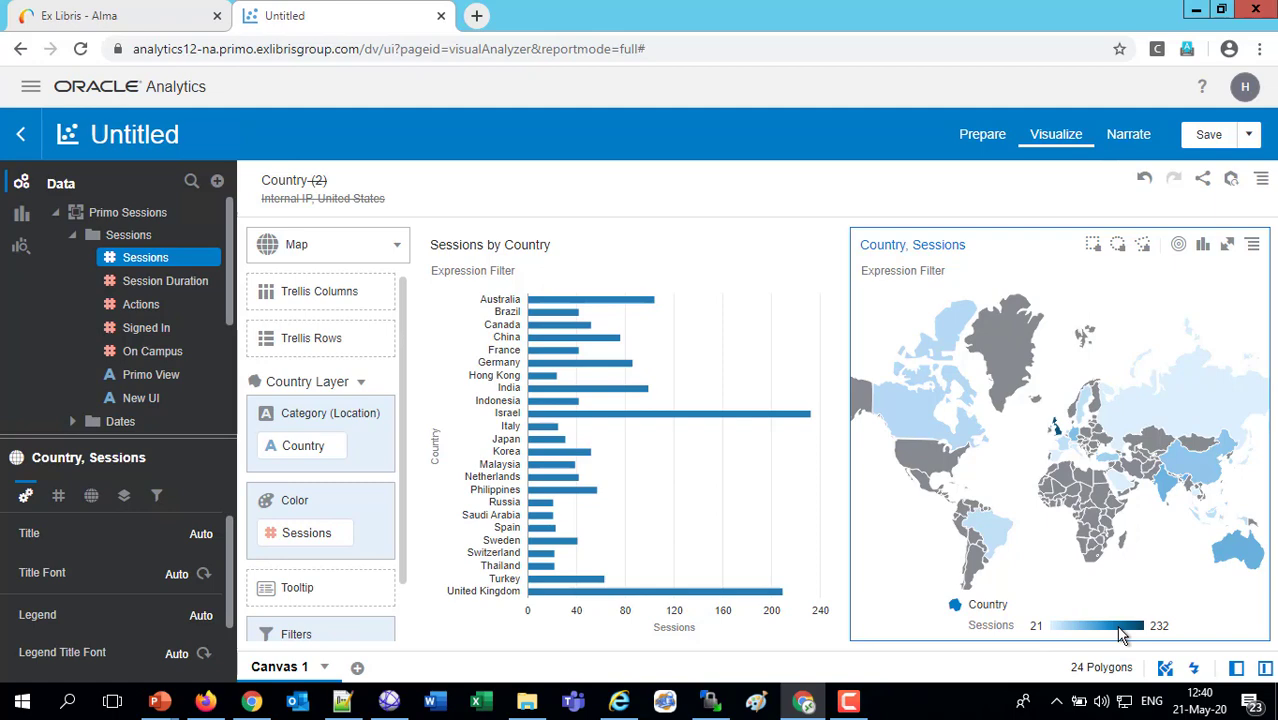
pyautogui.click(714, 330)
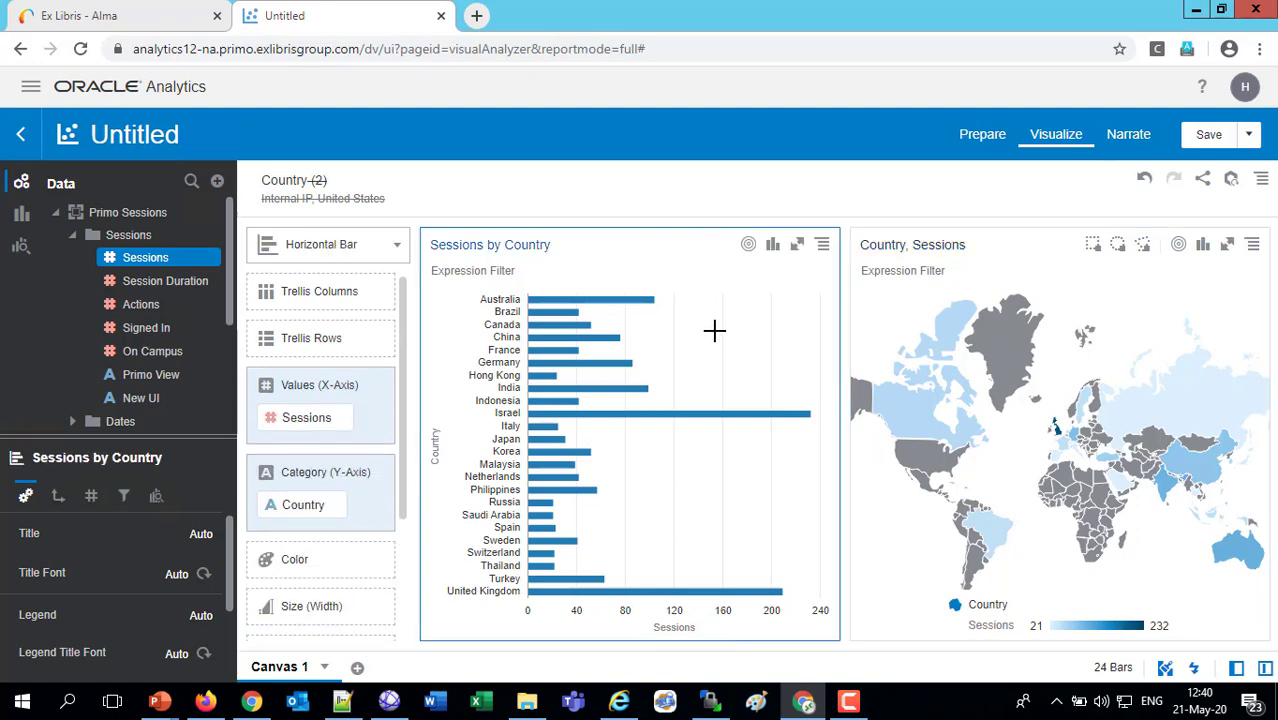
pyautogui.click(822, 245)
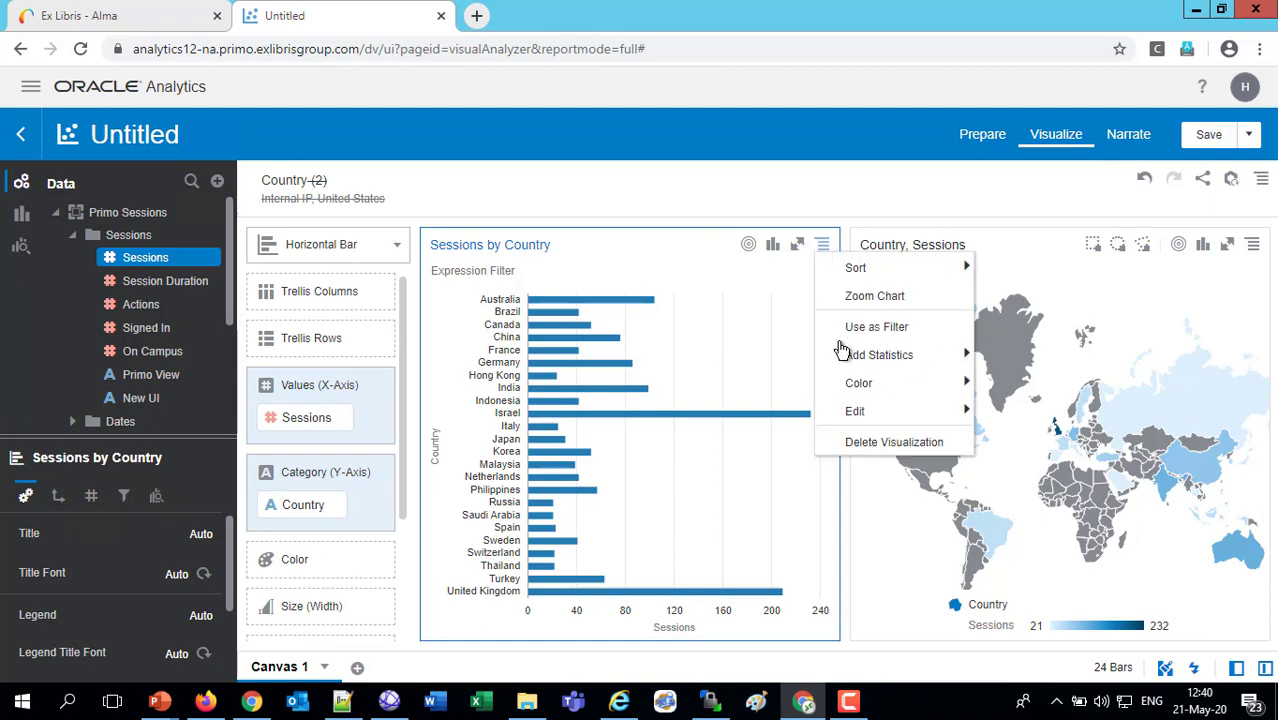
pyautogui.click(872, 443)
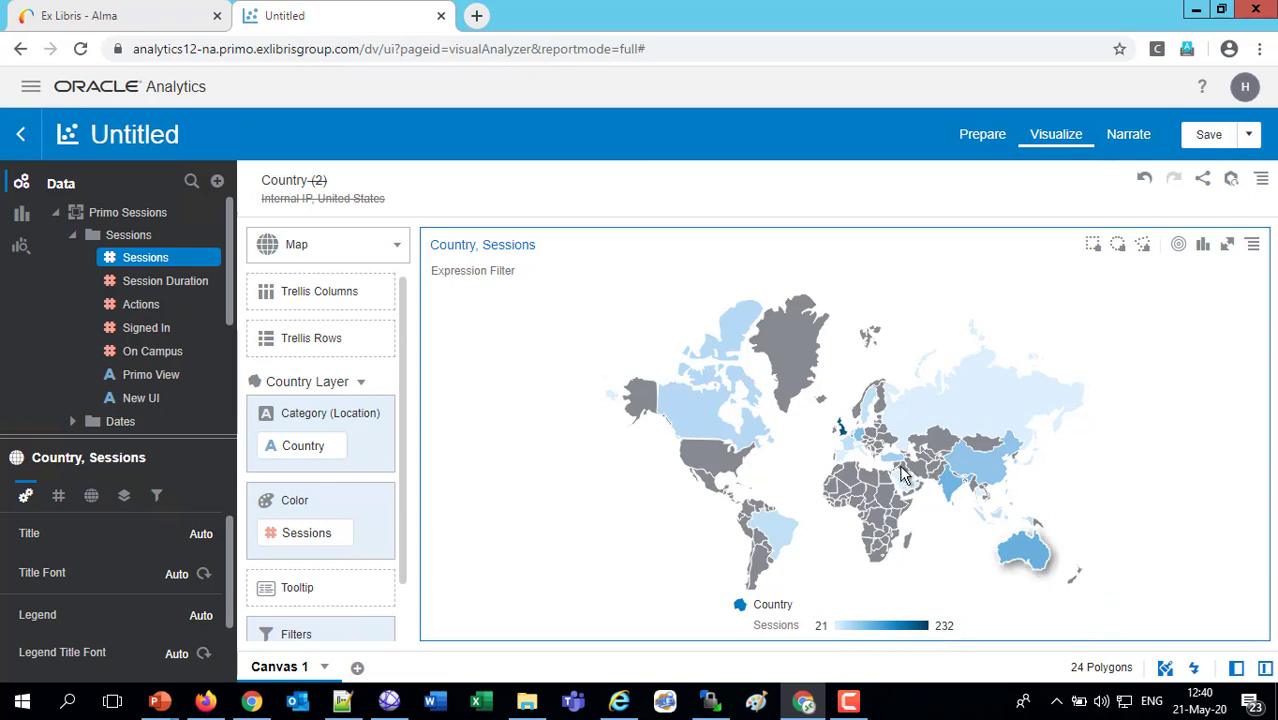
# Examine the session counts of the United Kingdom, Australia, Russia and Israel on the map
pyautogui.moveTo(842, 434)
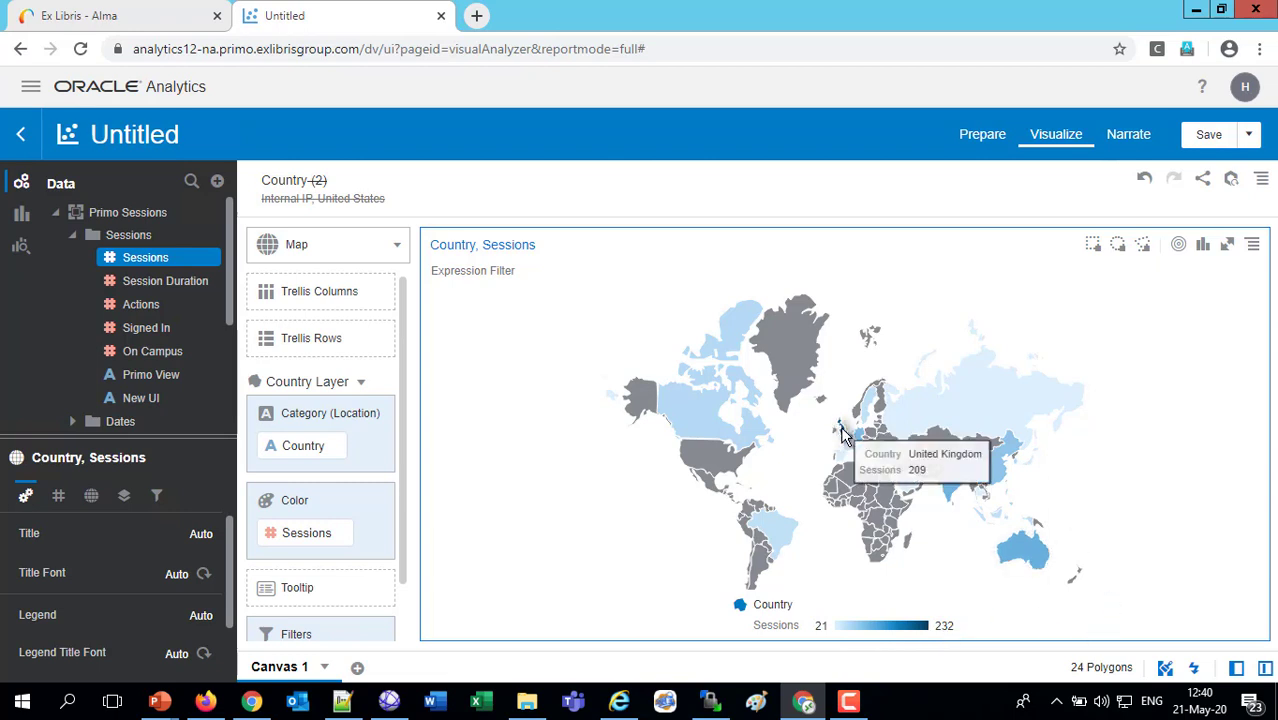
pyautogui.moveTo(1032, 560)
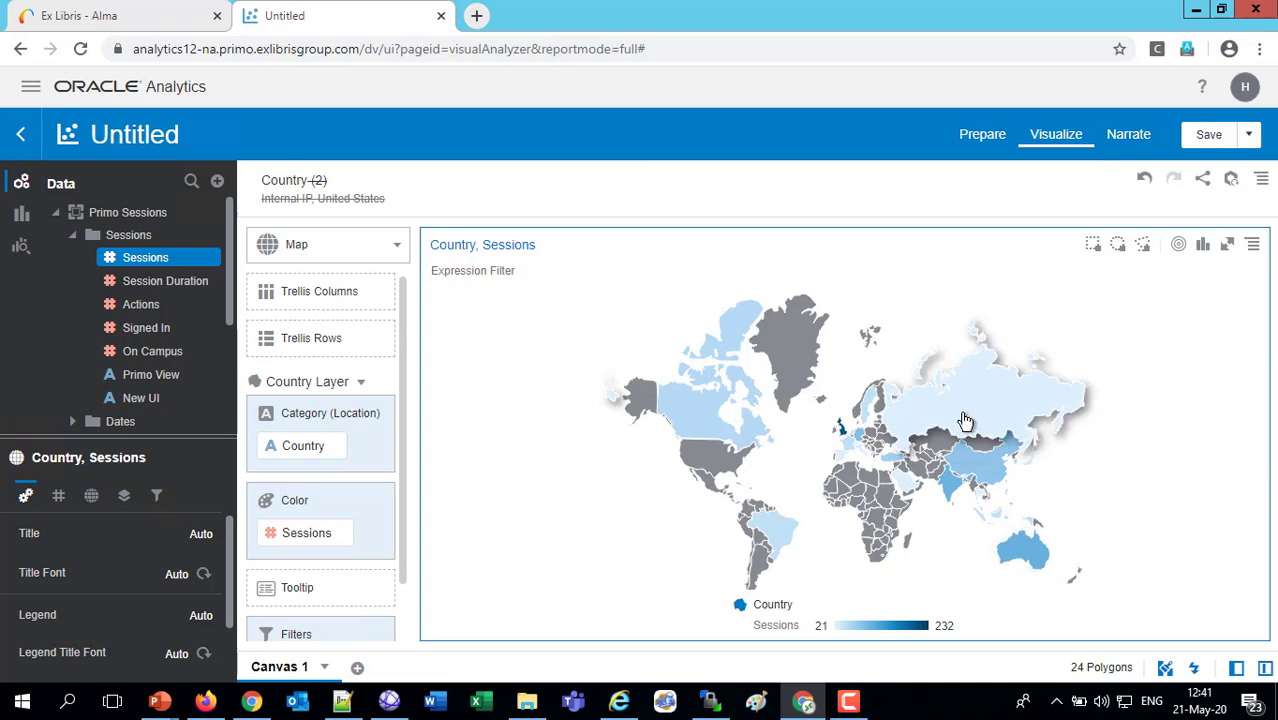
pyautogui.moveTo(965, 421)
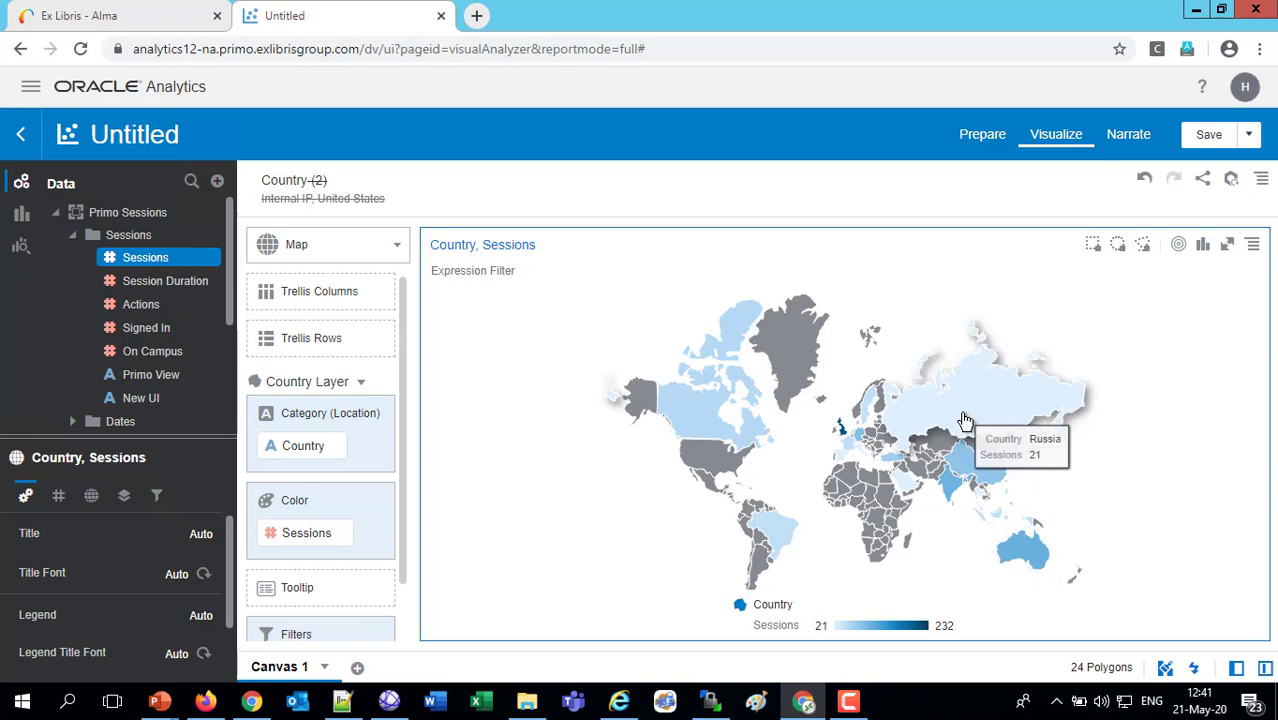
pyautogui.scroll(2, 965, 421)
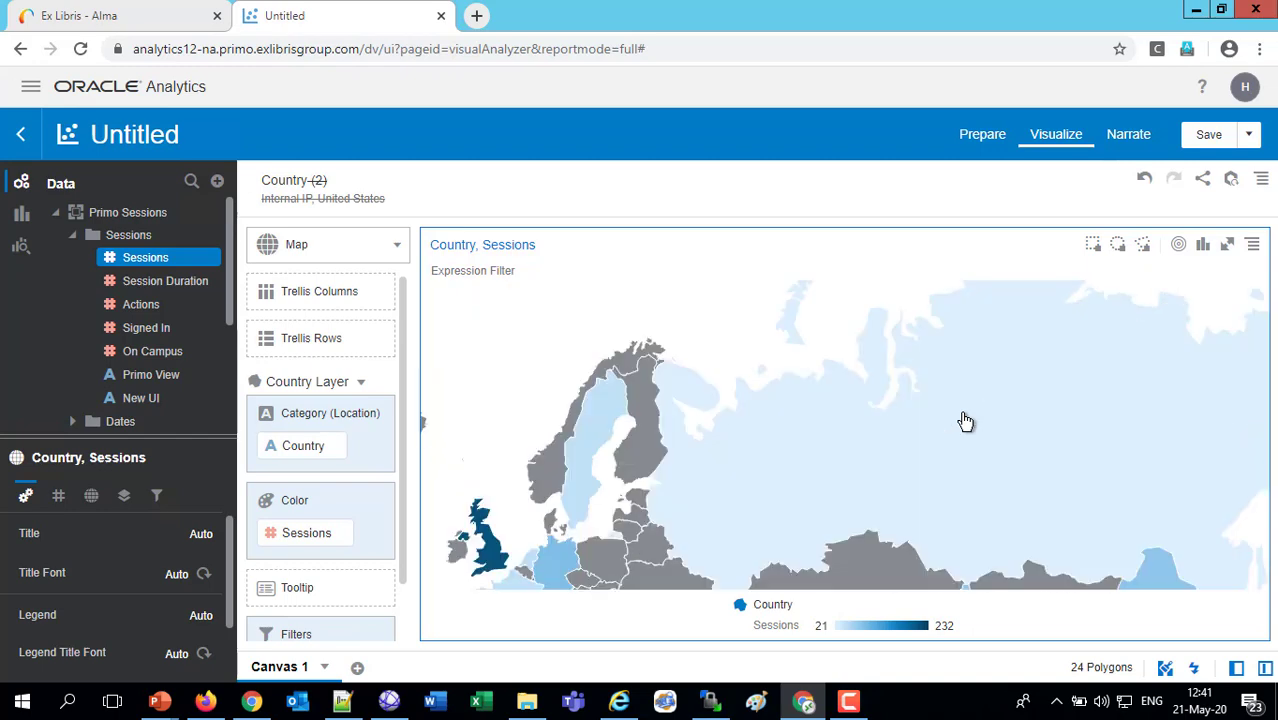
pyautogui.moveTo(893, 431); pyautogui.dragTo(916, 260)
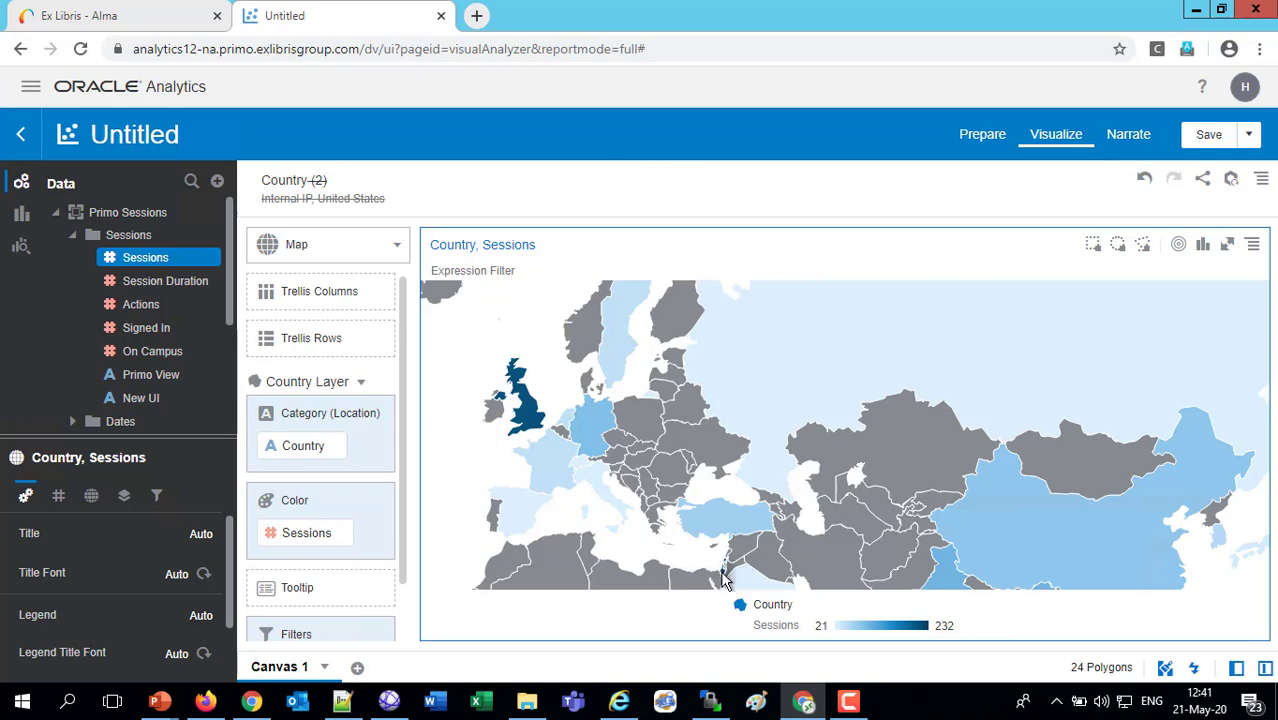
pyautogui.moveTo(724, 578)
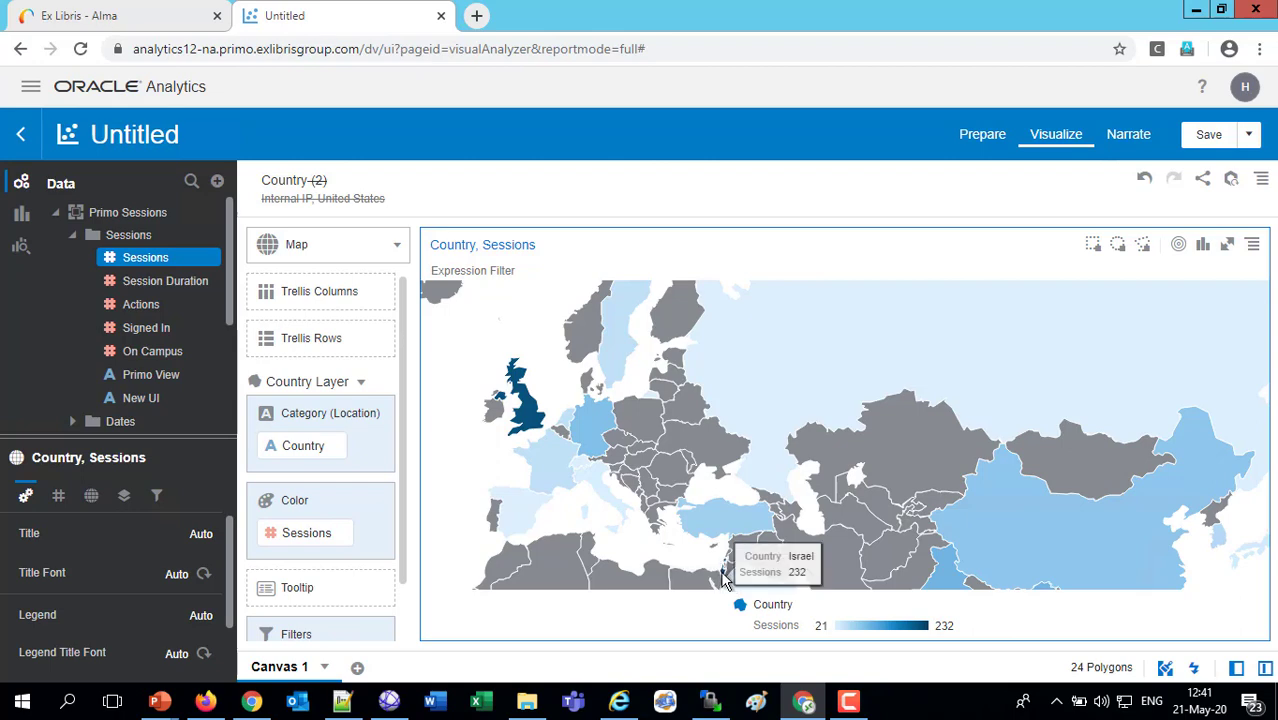
# Examine the session counts of France, Spain and Germany in the map's European region
pyautogui.moveTo(752, 452); pyautogui.dragTo(990, 392)
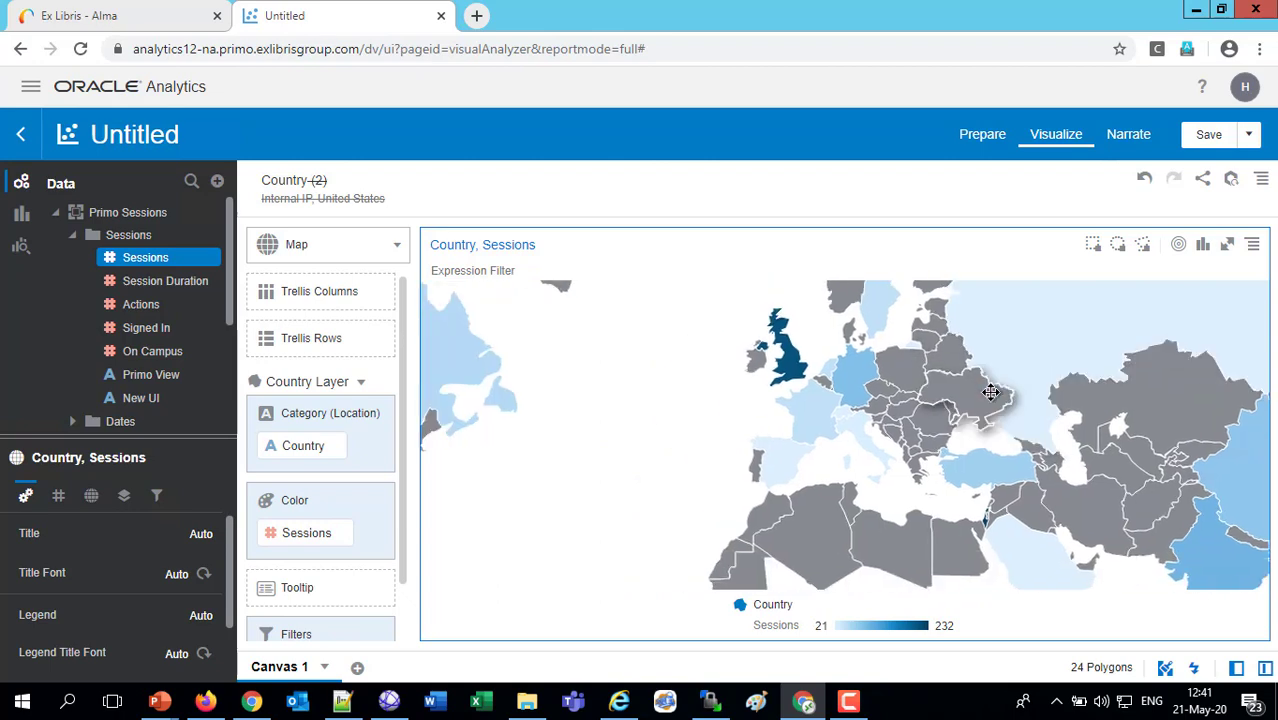
pyautogui.scroll(2, 1000, 432)
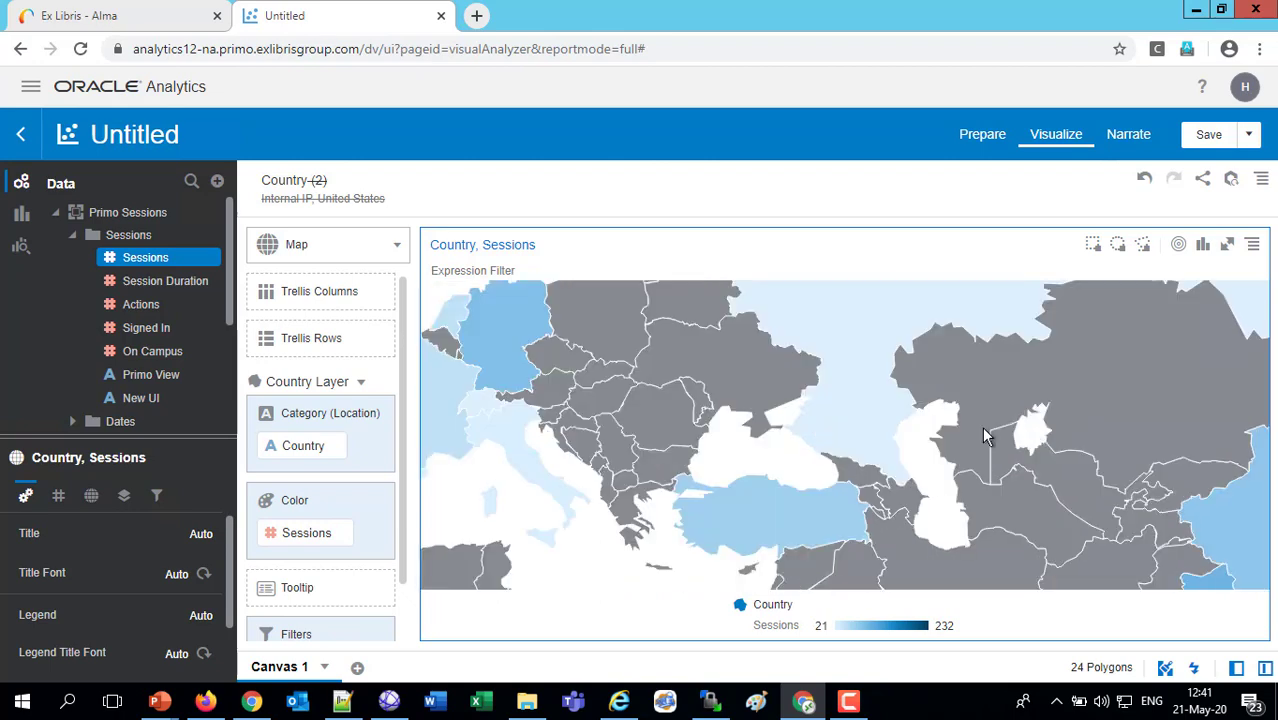
pyautogui.scroll(-1, 1100, 448)
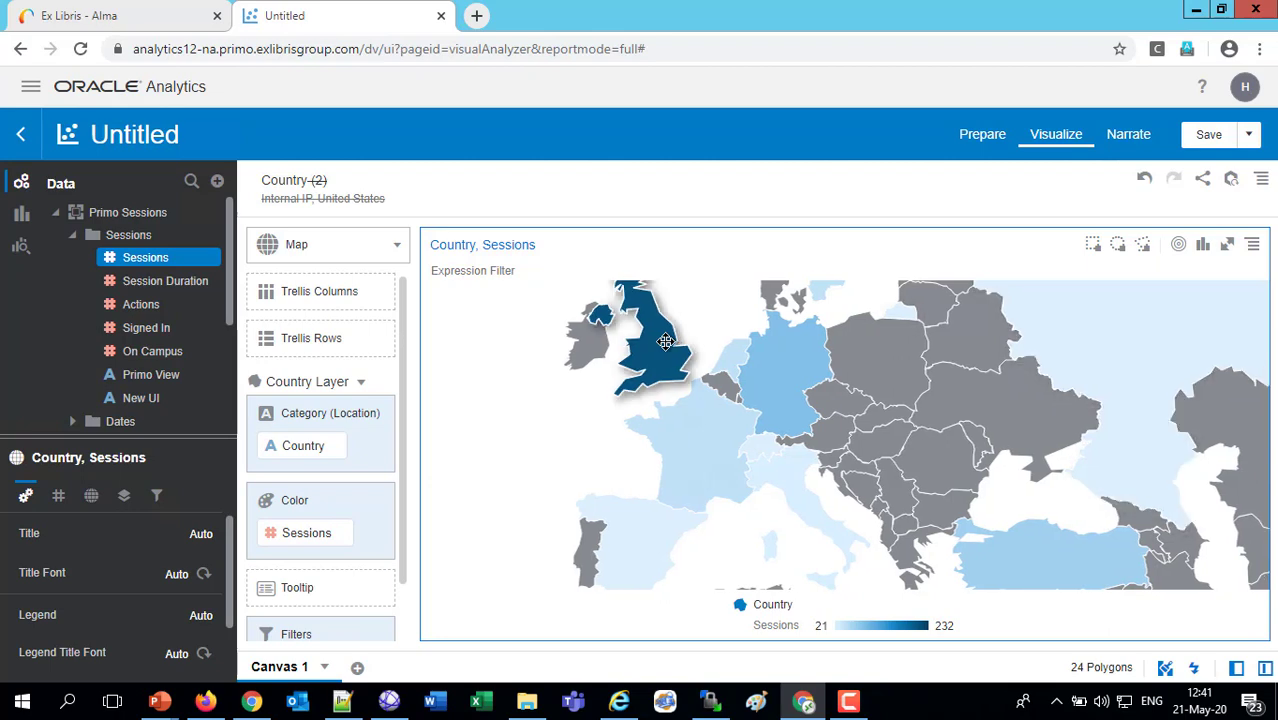
pyautogui.moveTo(705, 435)
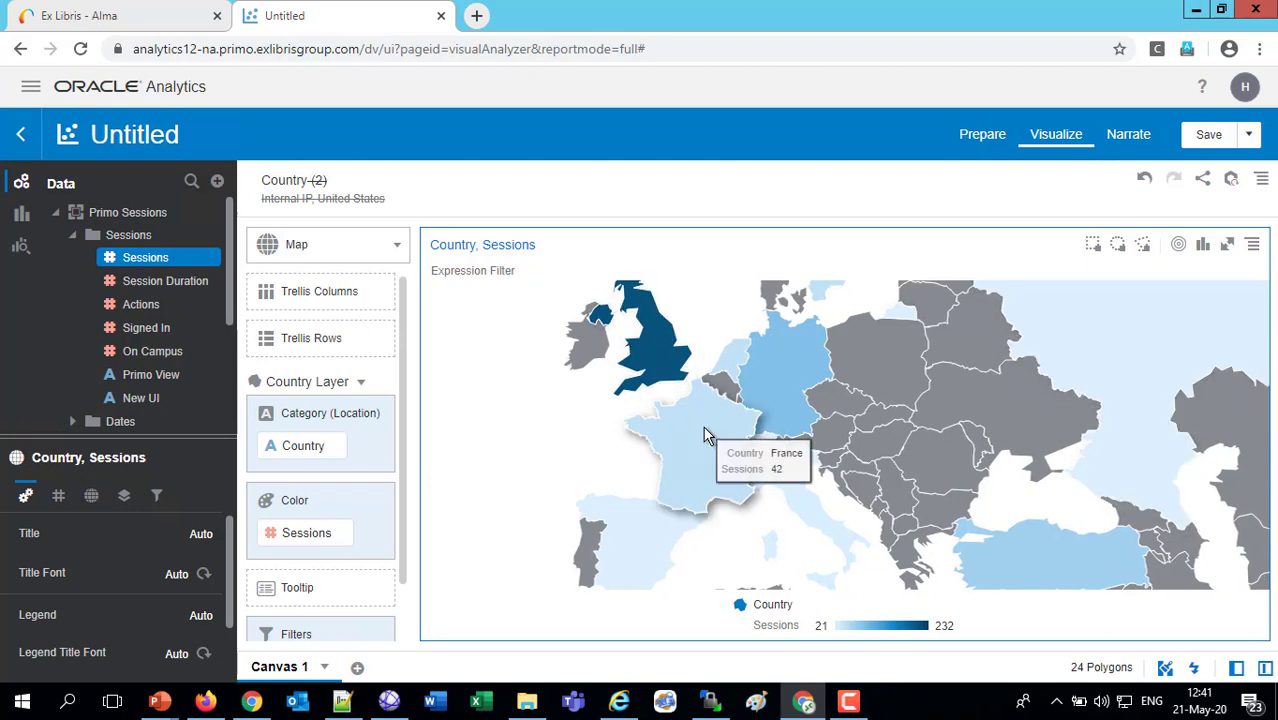
pyautogui.moveTo(640, 522)
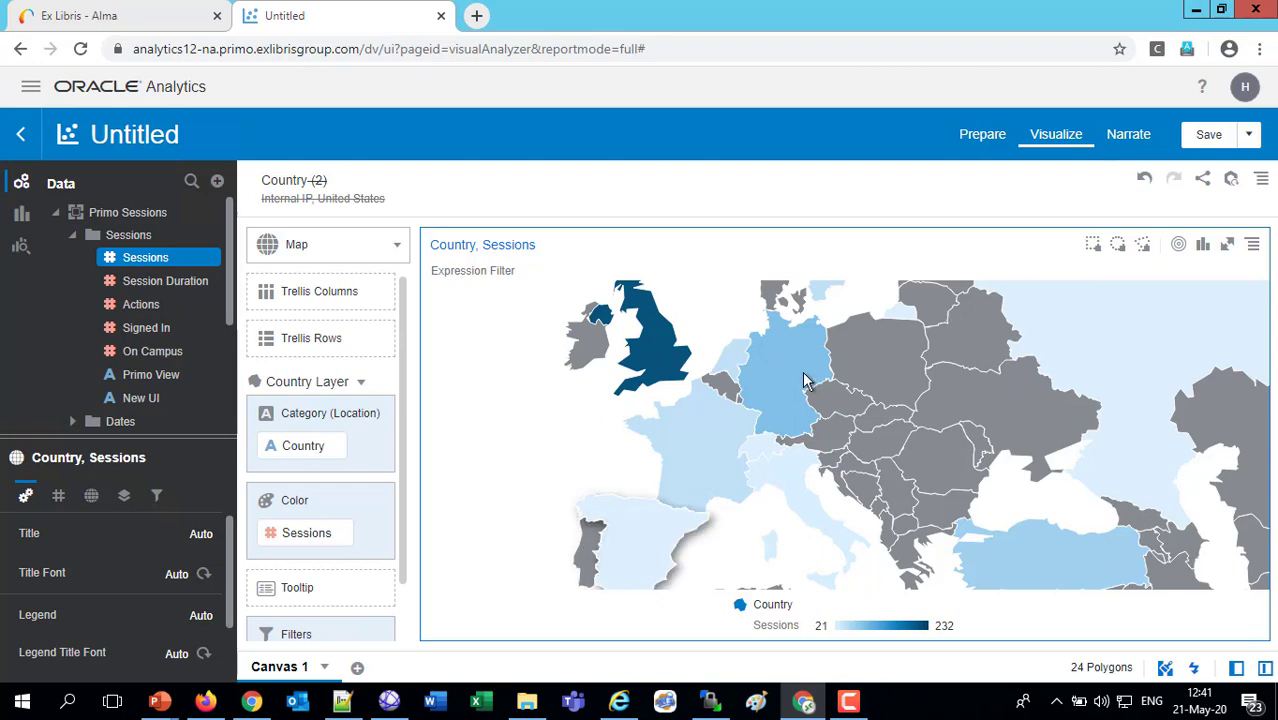
pyautogui.moveTo(783, 372)
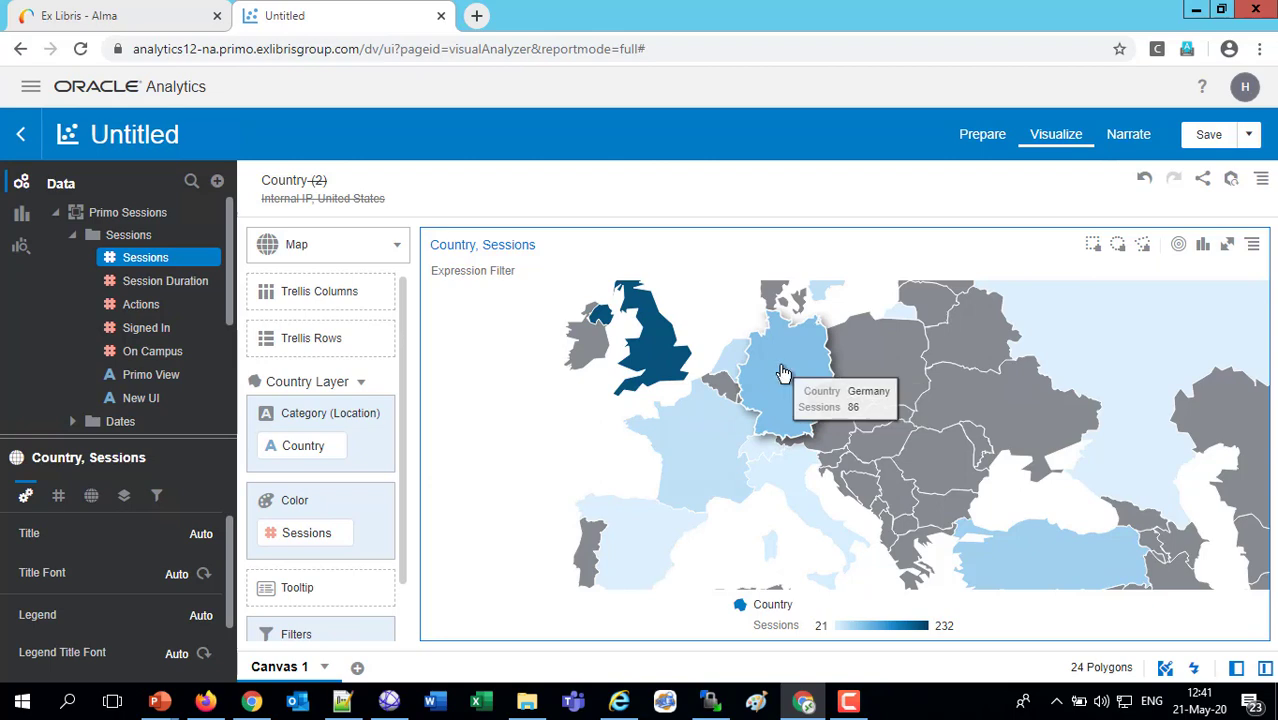
# Examine the session counts of India, China, Saudi Arabia and Russia, and return the map to the full world view
pyautogui.scroll(-2, 783, 372)
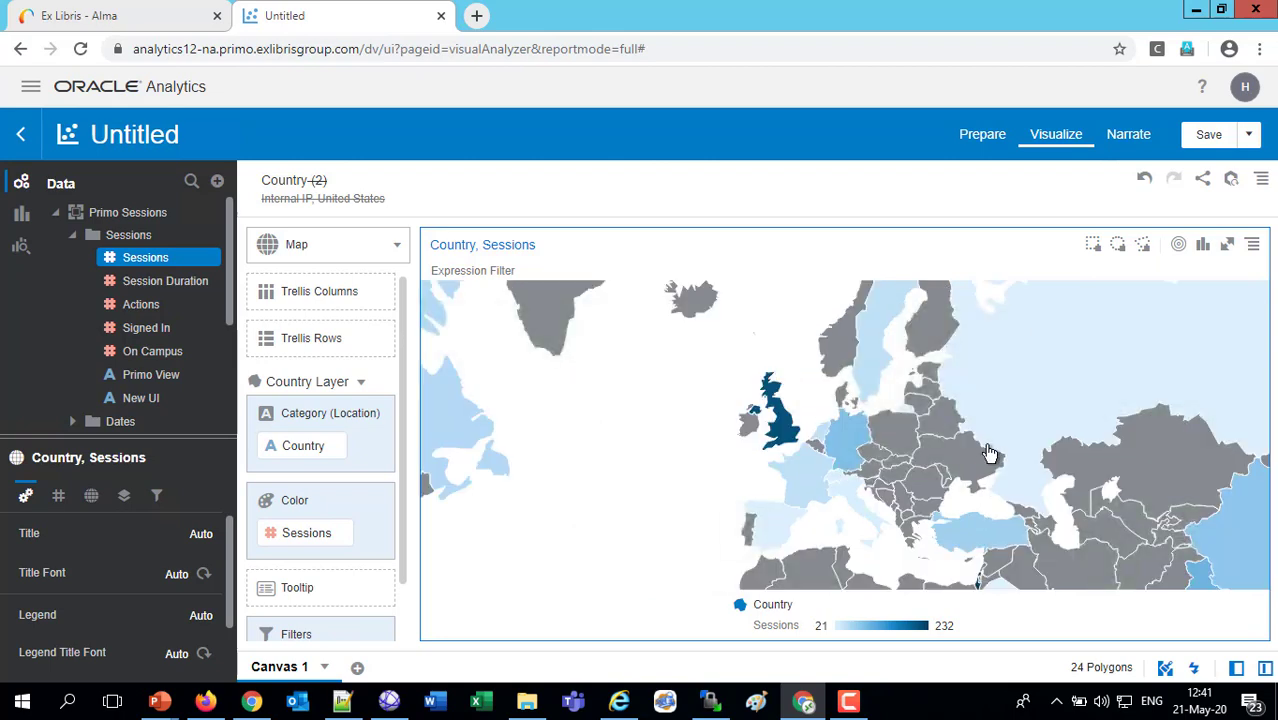
pyautogui.scroll(-2, 989, 454)
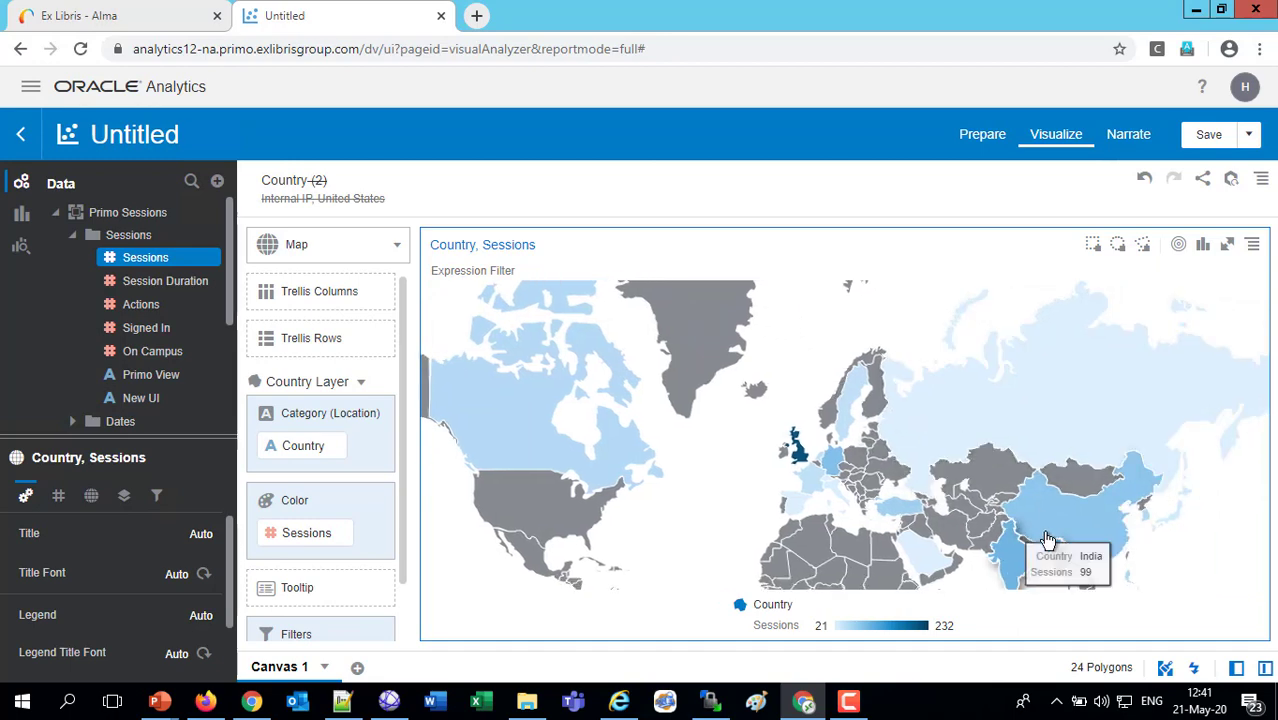
pyautogui.moveTo(1063, 522)
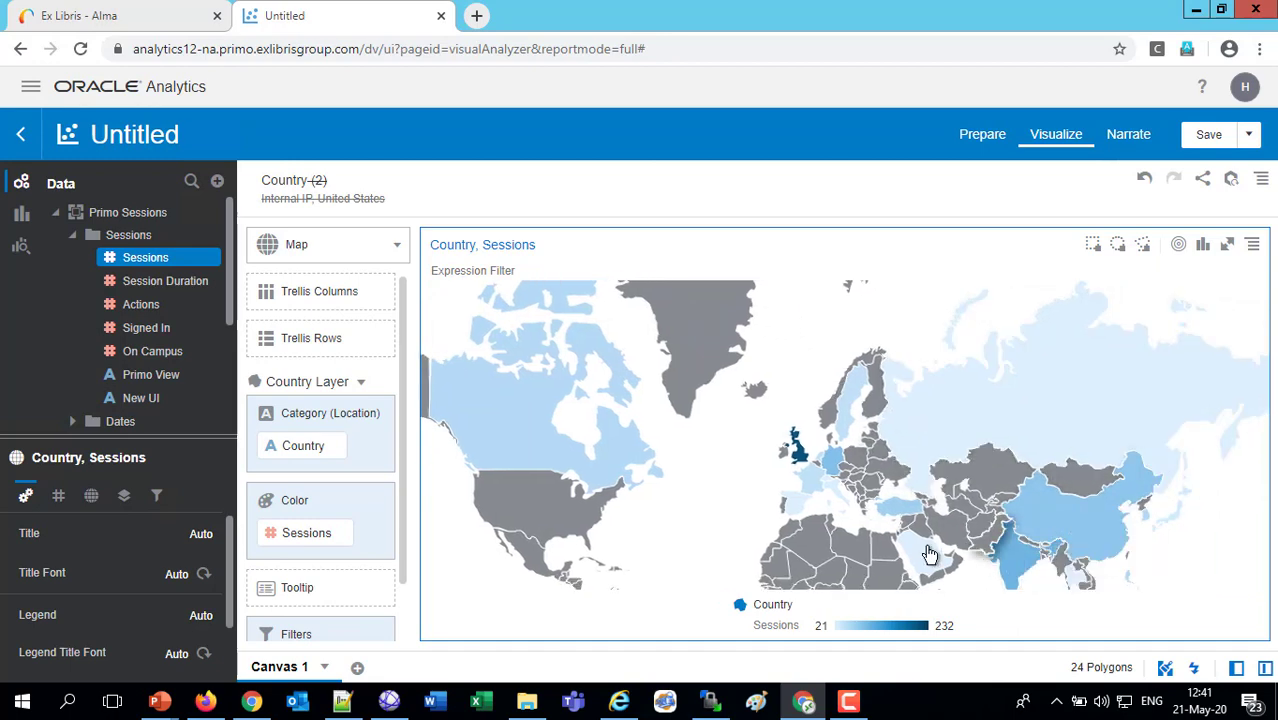
pyautogui.moveTo(929, 554)
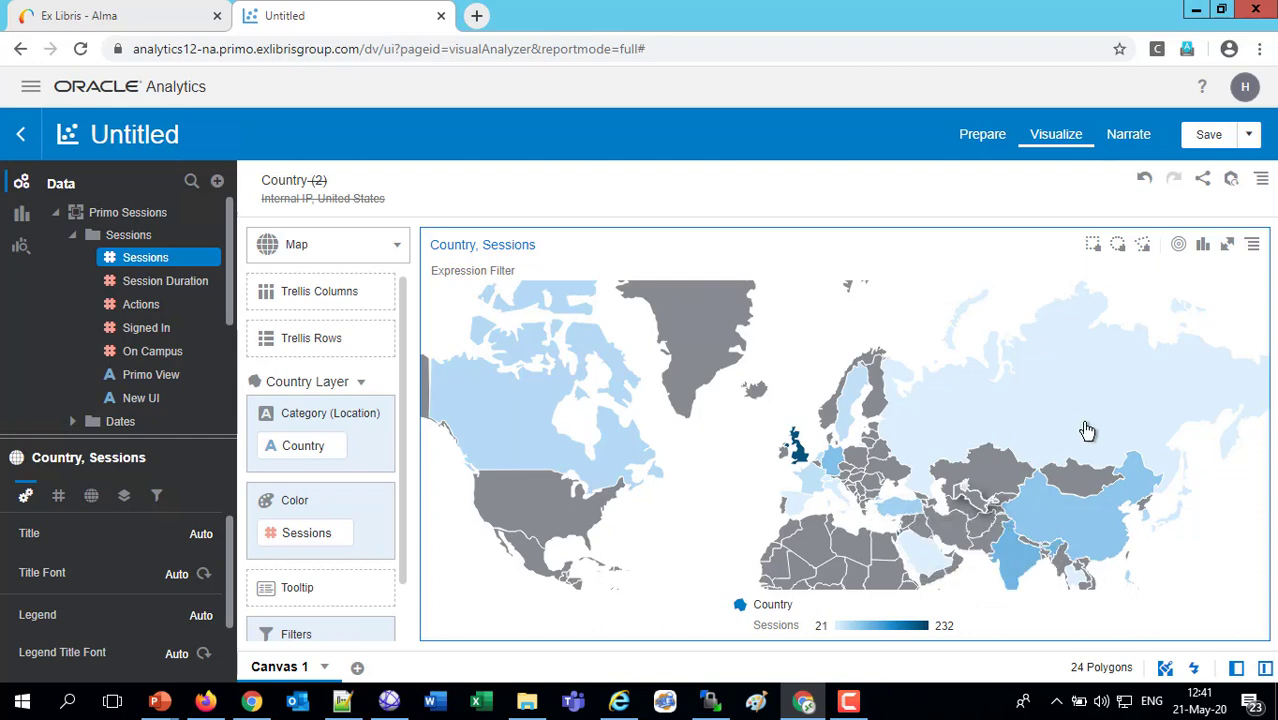
pyautogui.moveTo(1087, 430)
pyautogui.scroll(-3, 1087, 430)
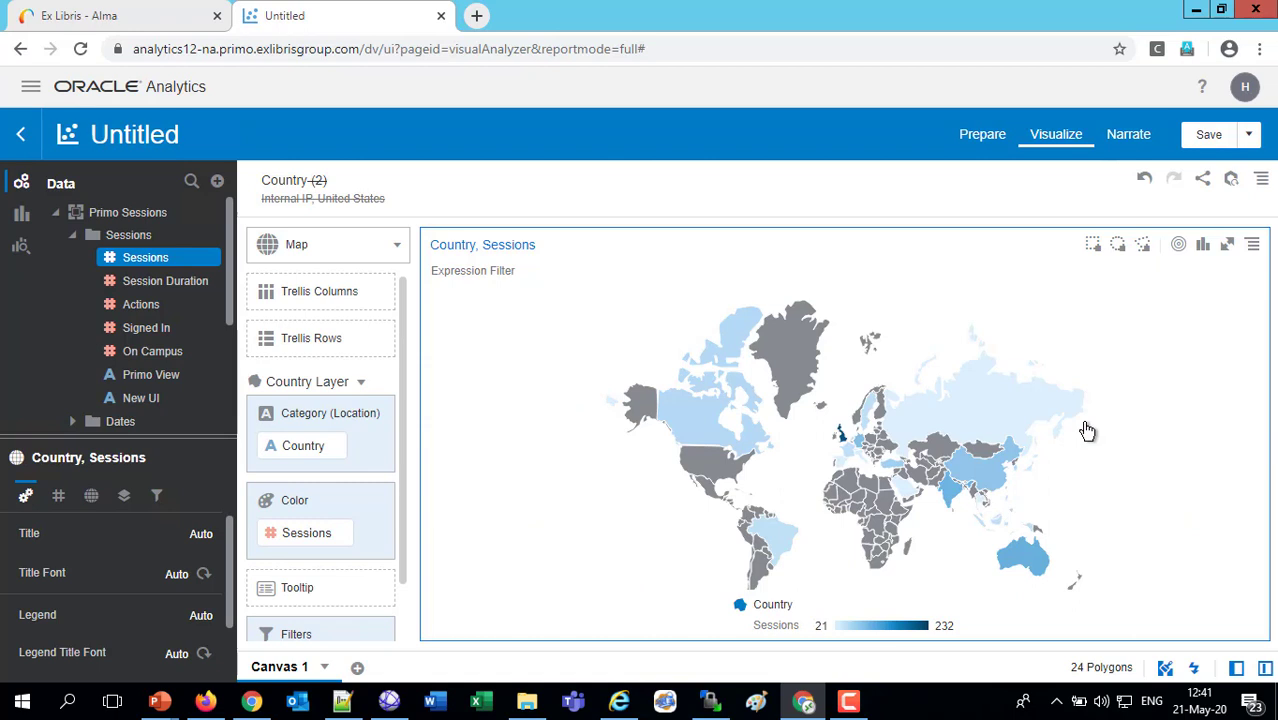
# Review the options for exporting the project to a file and close them without saving
pyautogui.click(1205, 180)
pyautogui.click(1040, 278)
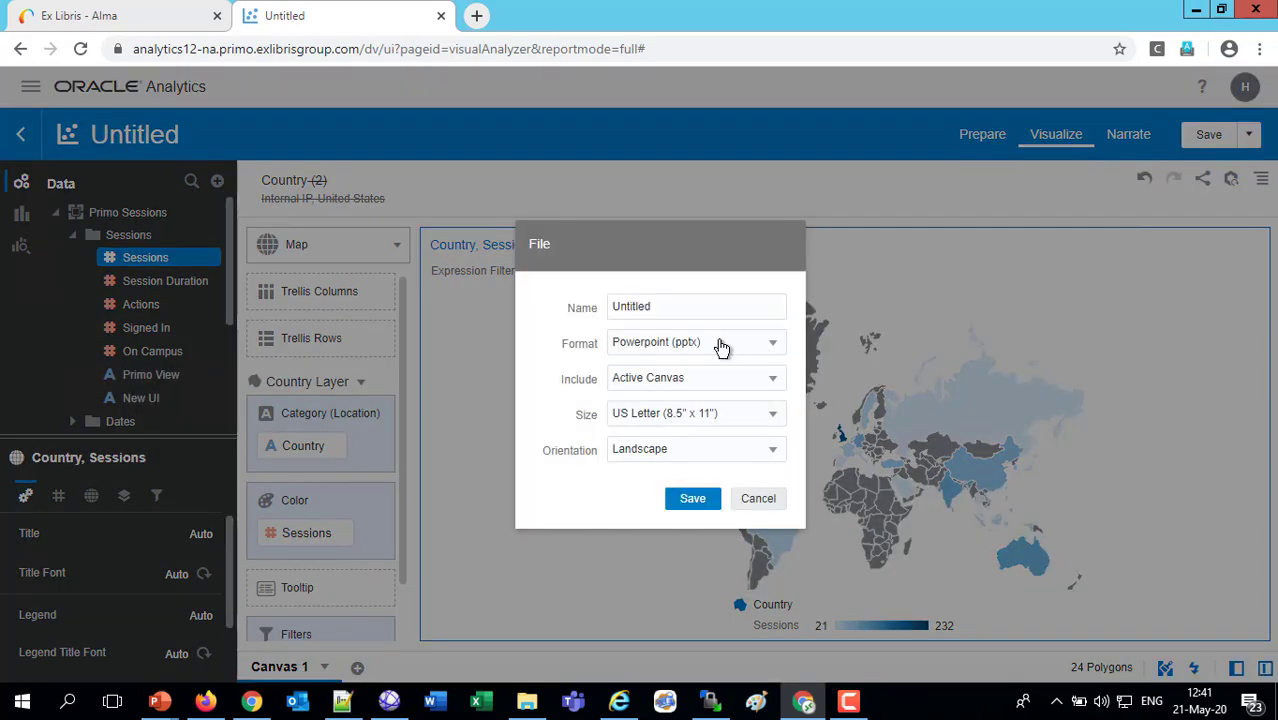
pyautogui.click(757, 498)
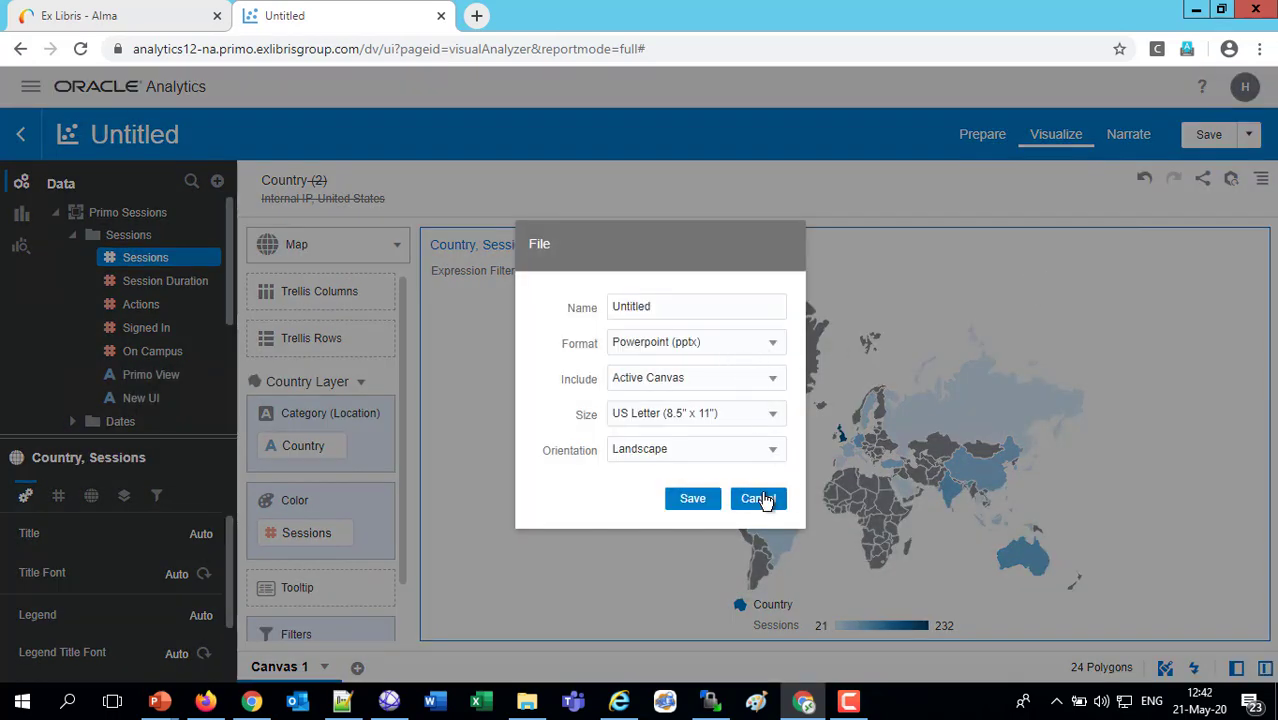